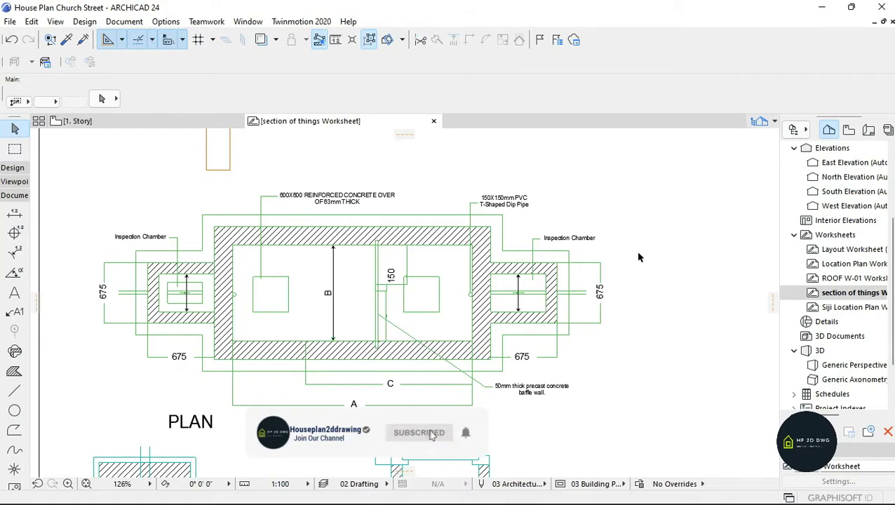
# Zoom and pan around the section of things worksheet to reach an empty area
pyautogui.scroll(-2, 349, 266)
pyautogui.scroll(1, 344, 259)
pyautogui.scroll(1, 344, 259)
pyautogui.scroll(-2, 344, 257)
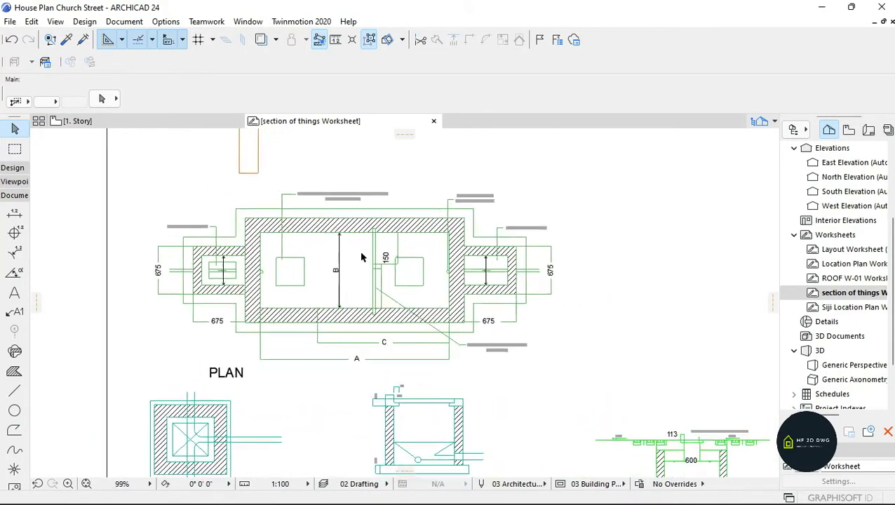
pyautogui.scroll(2, 361, 257)
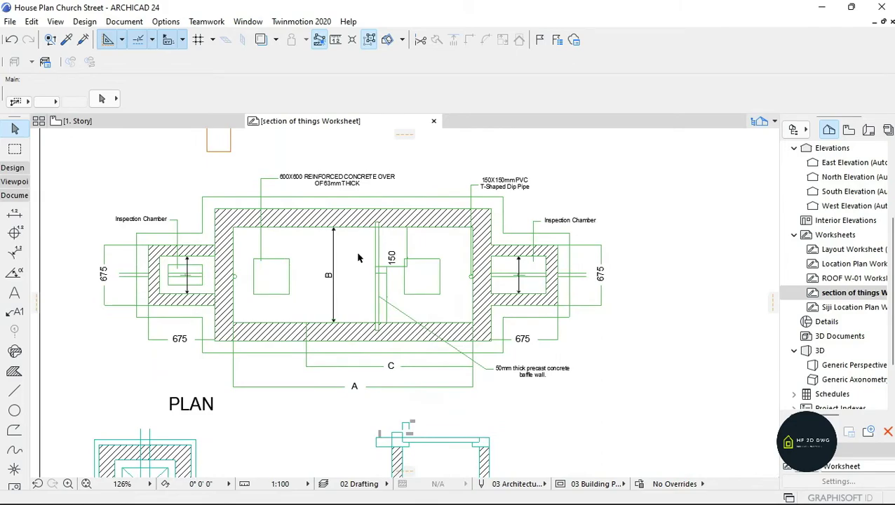
pyautogui.scroll(-3, 358, 259)
pyautogui.scroll(2, 364, 280)
pyautogui.scroll(-1, 393, 351)
pyautogui.scroll(1, 377, 417)
pyautogui.scroll(-1, 377, 417)
pyautogui.scroll(2, 317, 204)
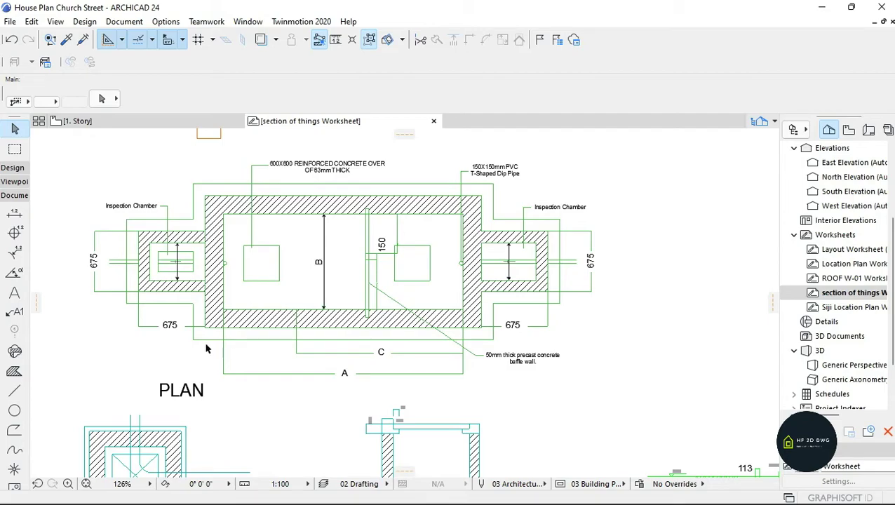
pyautogui.scroll(-3, 335, 249)
pyautogui.scroll(2, 234, 220)
pyautogui.scroll(-1, 390, 230)
pyautogui.scroll(2, 396, 245)
pyautogui.scroll(2, 398, 247)
pyautogui.scroll(-6, 182, 246)
pyautogui.scroll(3, 447, 239)
pyautogui.scroll(3, 336, 224)
pyautogui.scroll(1, 278, 229)
pyautogui.scroll(1, 363, 258)
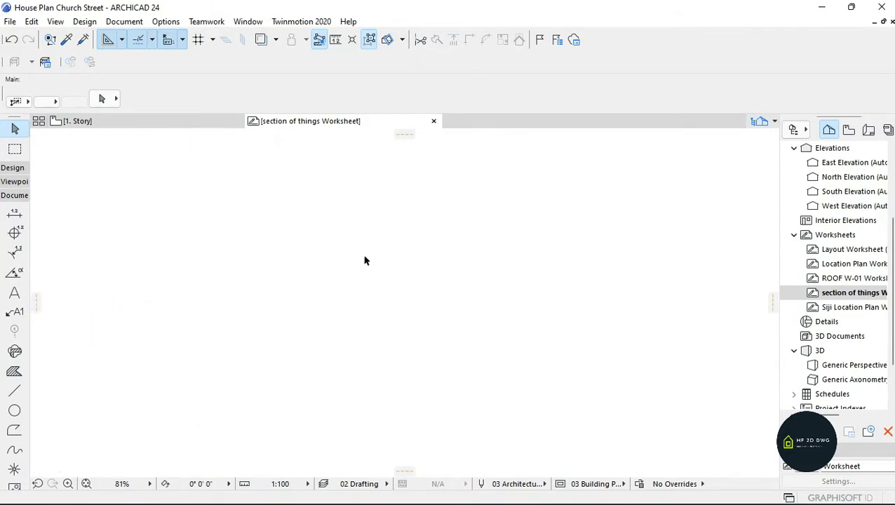
# Draw a pen 7 rectangle with the Line tool in the empty worksheet area
pyautogui.click(14, 392)
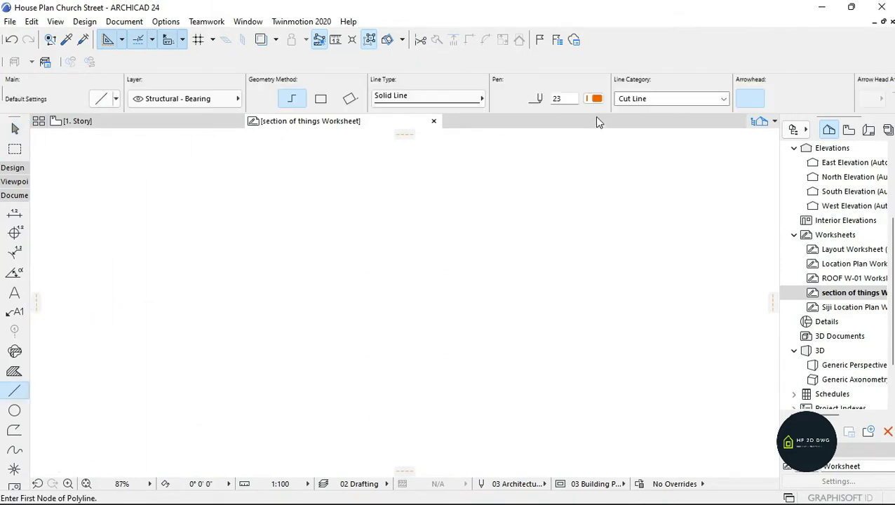
pyautogui.click(594, 98)
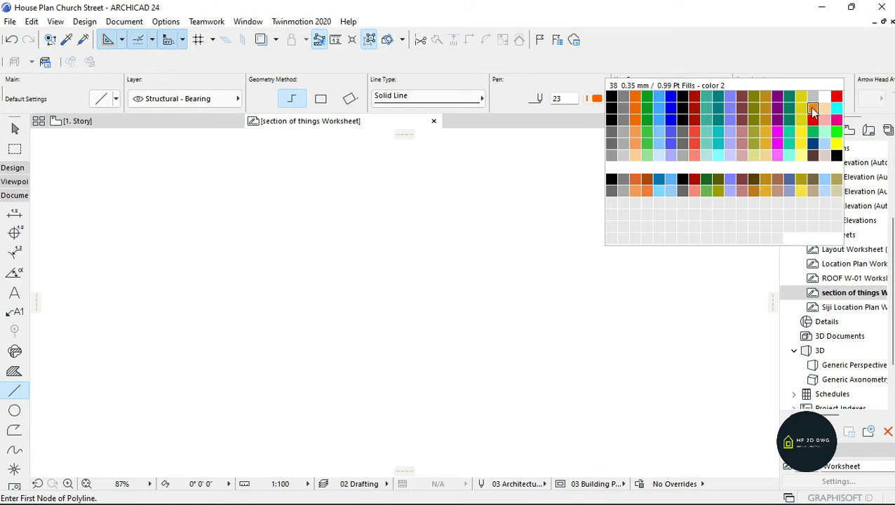
pyautogui.click(682, 97)
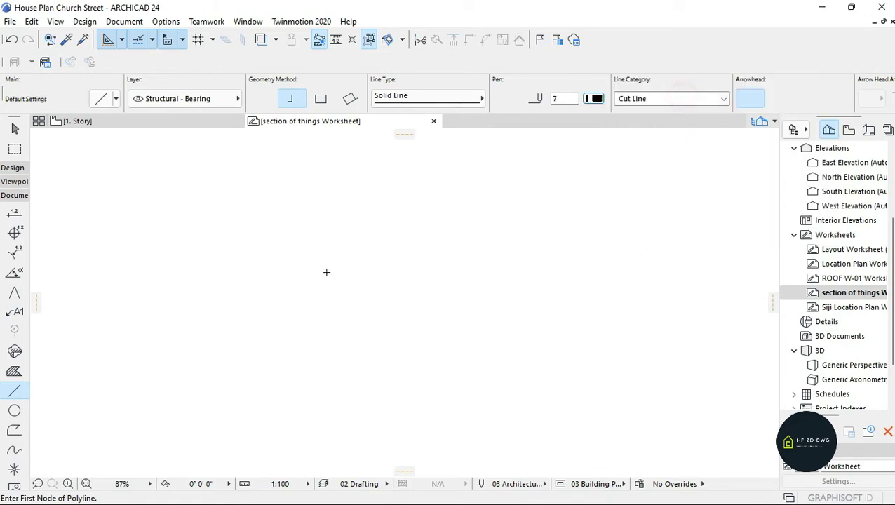
pyautogui.click(272, 210)
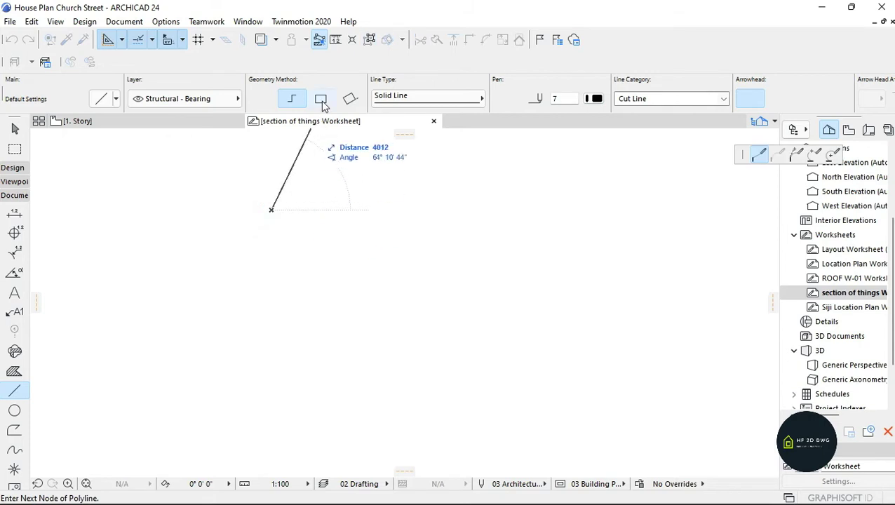
pyautogui.click(320, 99)
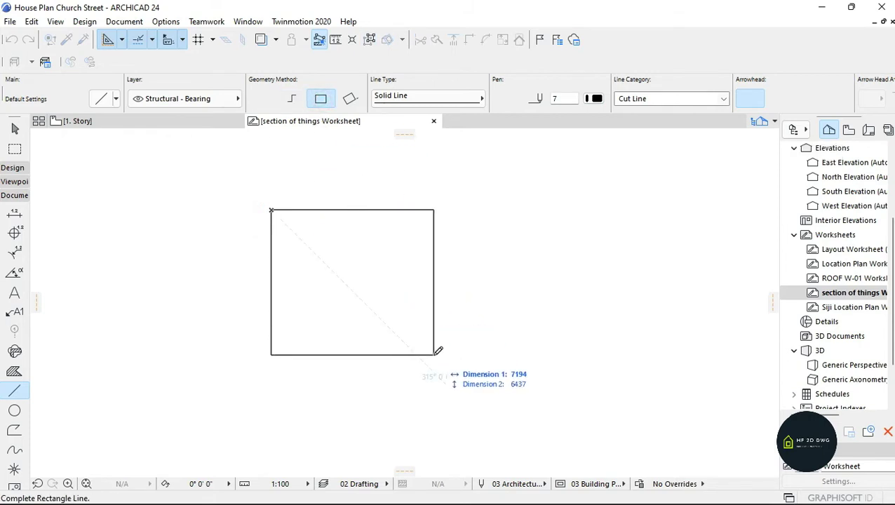
pyautogui.click(433, 355)
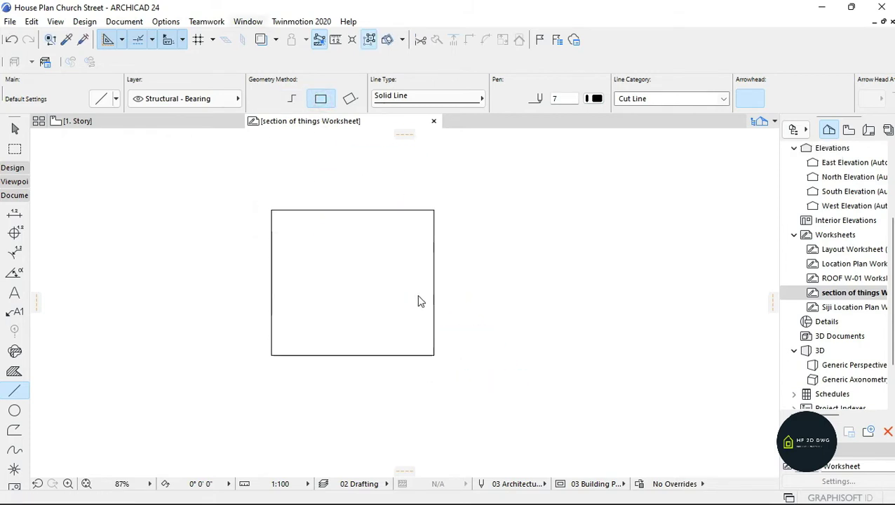
pyautogui.click(247, 21)
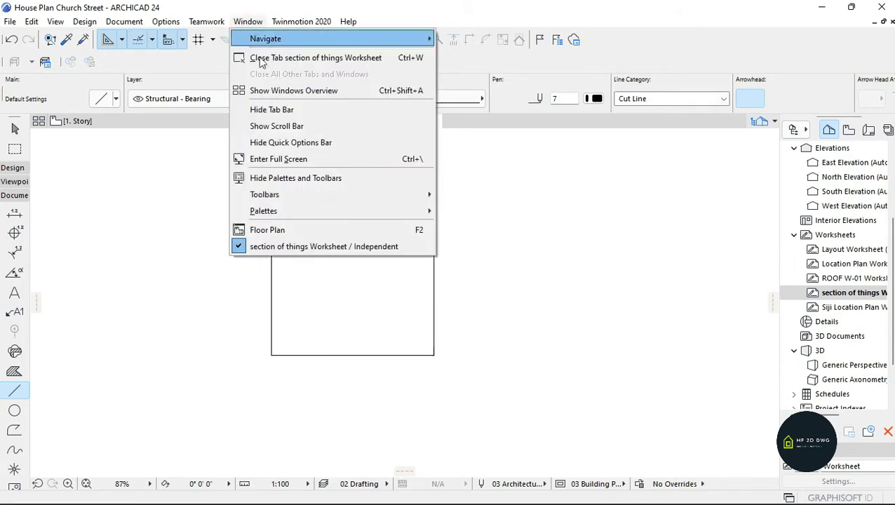
# Turn on the Control Box palette from Window > Palettes
pyautogui.moveTo(361, 218)
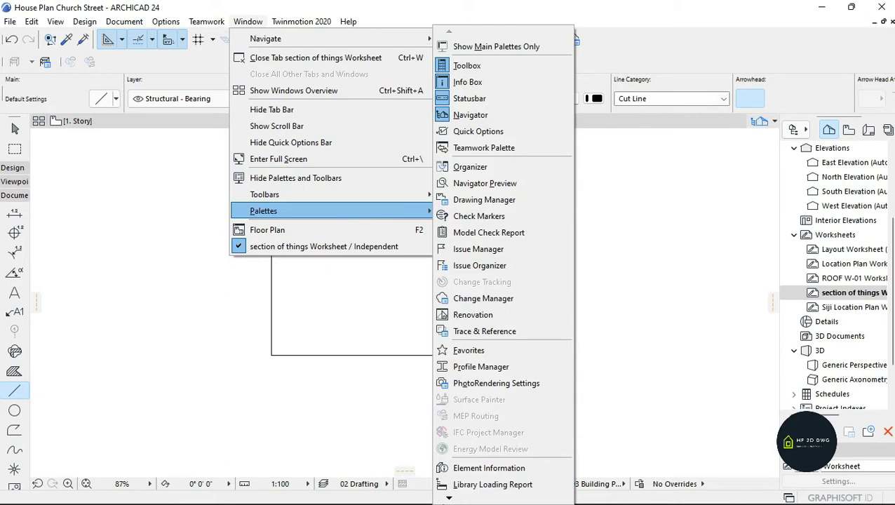
pyautogui.moveTo(449, 500)
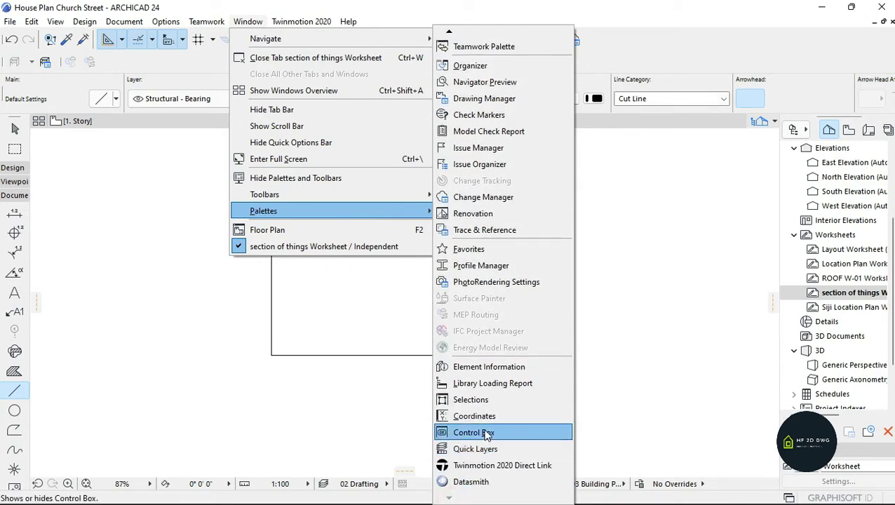
pyautogui.click(486, 434)
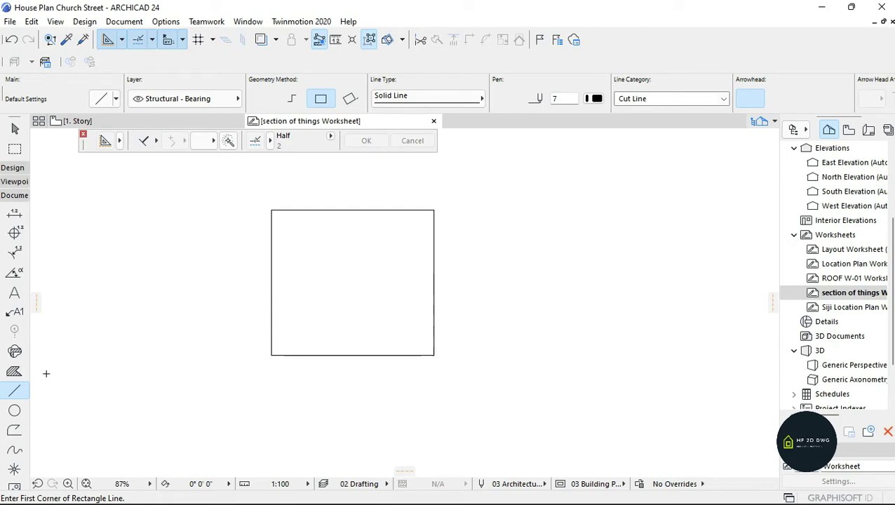
# With the Line tool, choose the Offset construction method, enable Magic Wand and pick the rectangle
pyautogui.press('Escape')
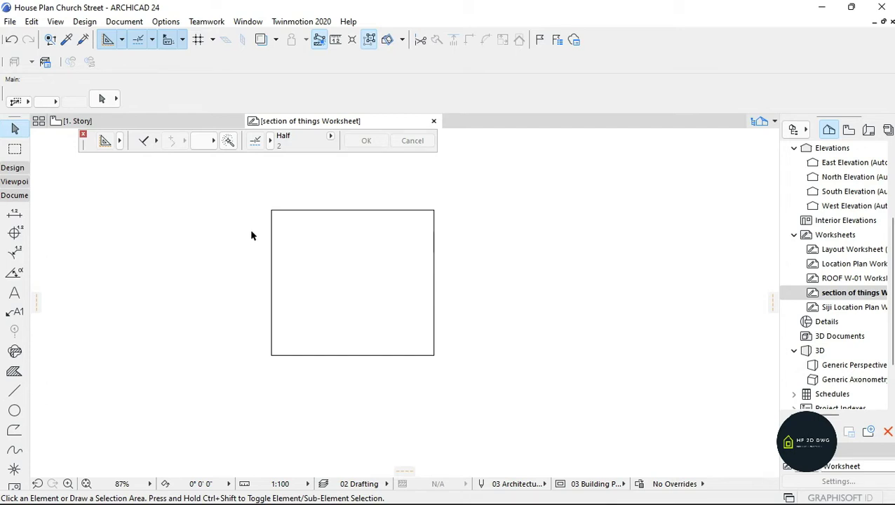
pyautogui.click(14, 391)
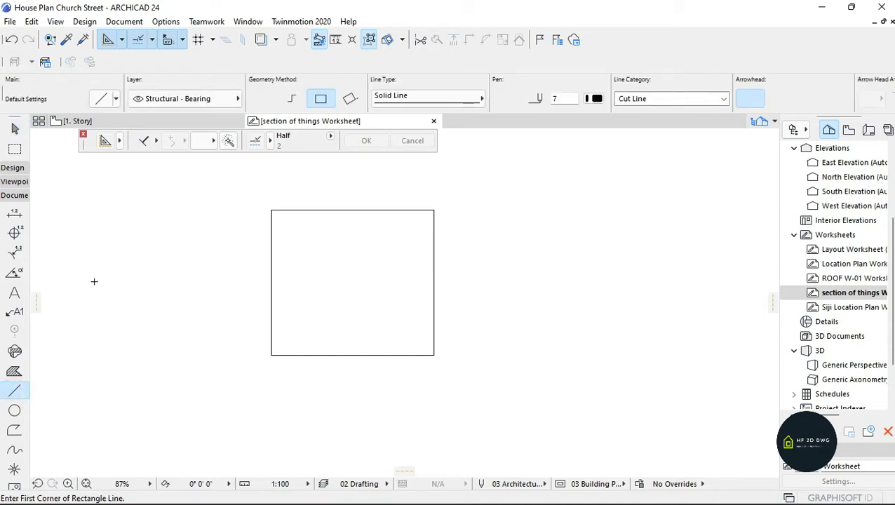
pyautogui.click(147, 142)
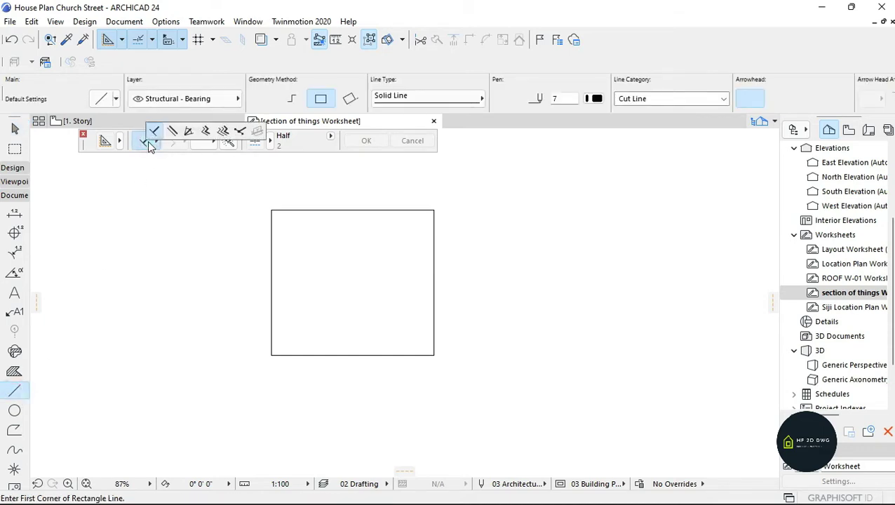
pyautogui.click(205, 131)
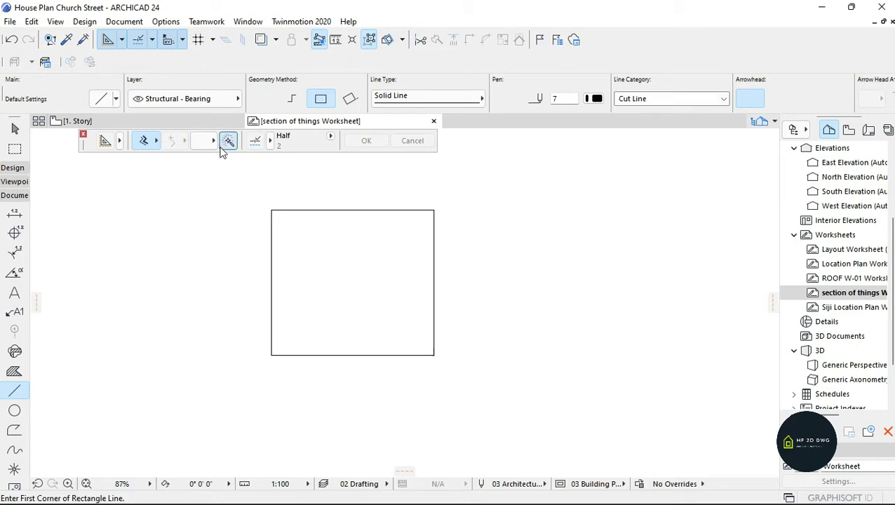
pyautogui.click(230, 143)
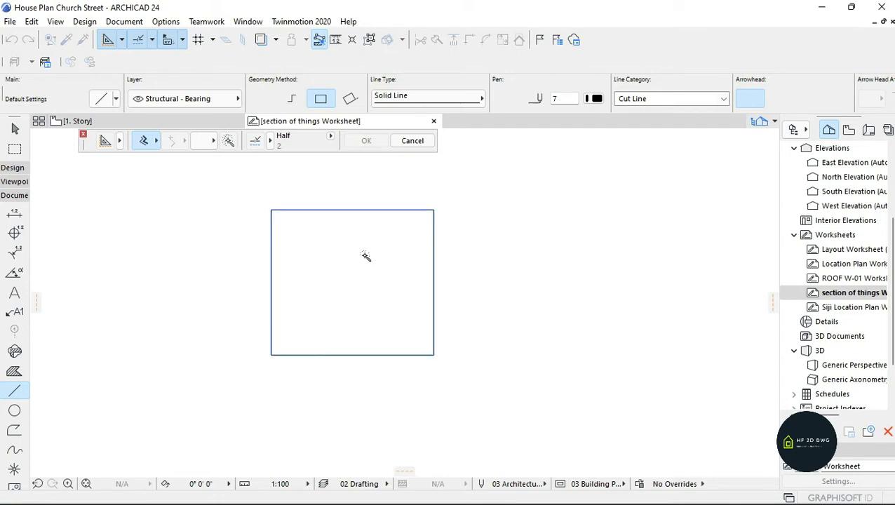
pyautogui.click(419, 314)
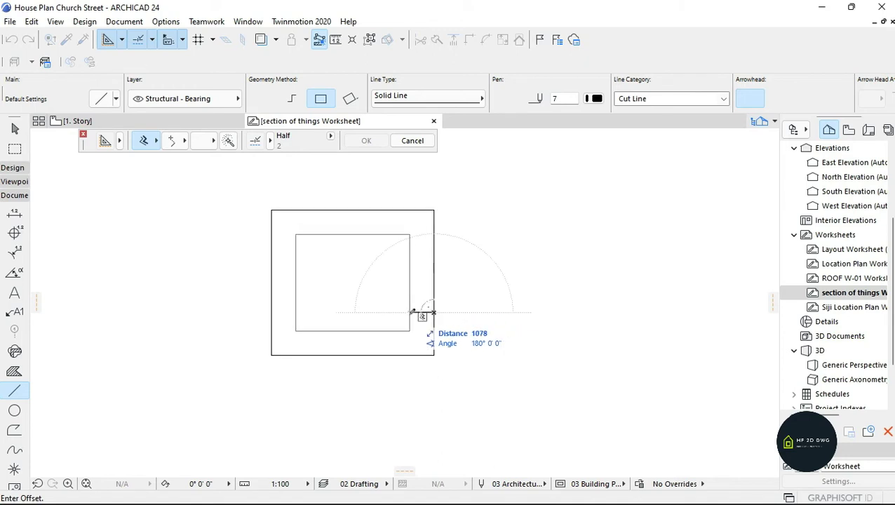
# Offset the black rectangle 450 inward to create a second rectangle
pyautogui.scroll(3, 434, 311)
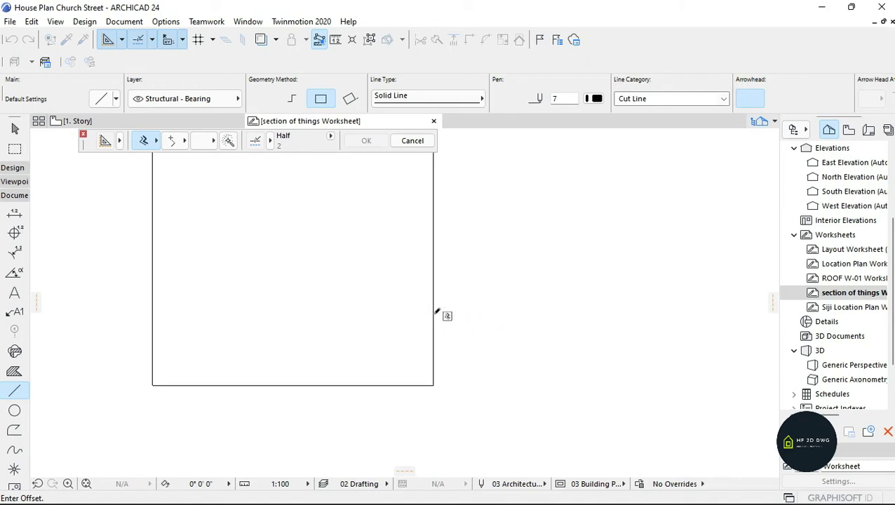
pyautogui.scroll(-2, 421, 310)
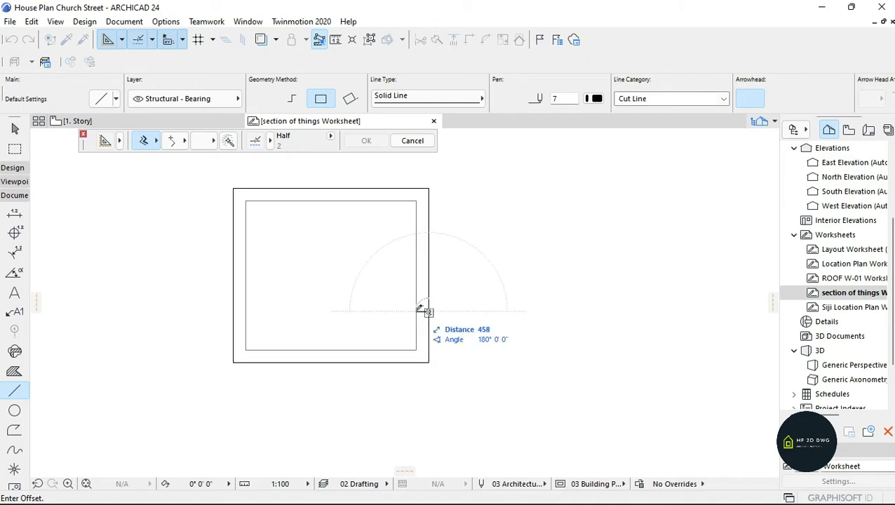
pyautogui.write('450')
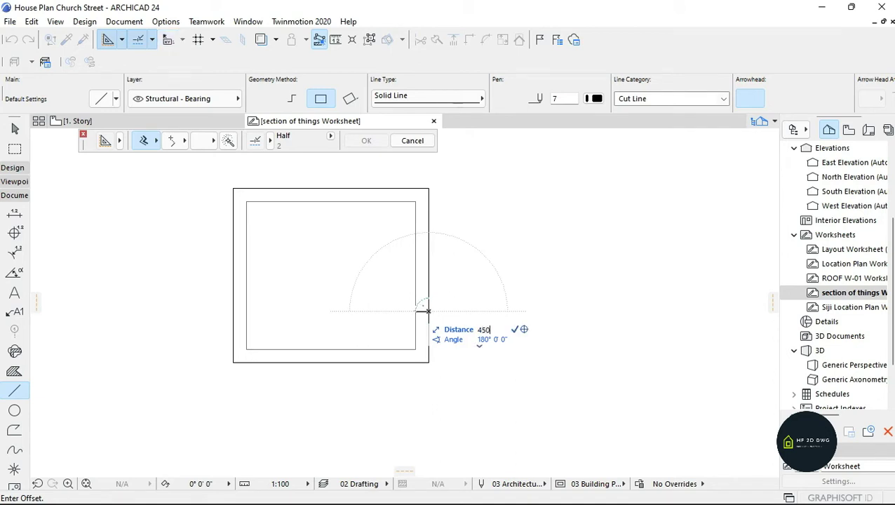
pyautogui.press('Return')
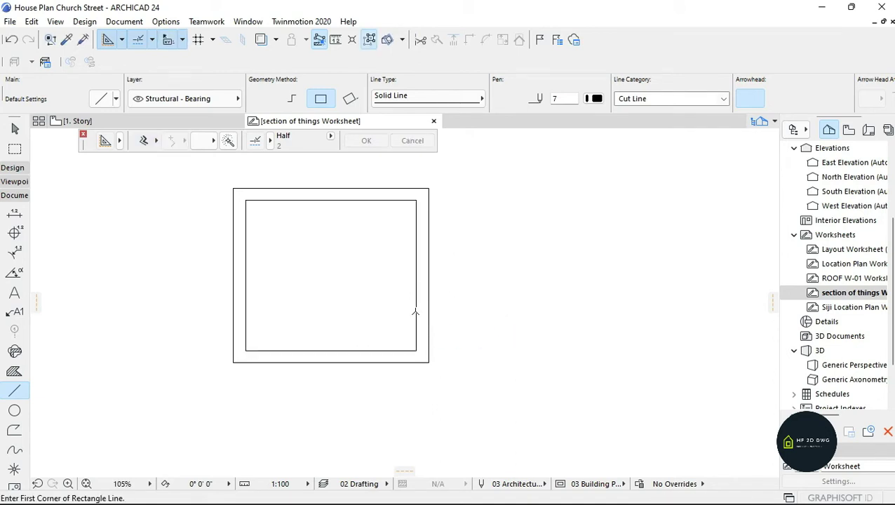
pyautogui.scroll(2, 401, 300)
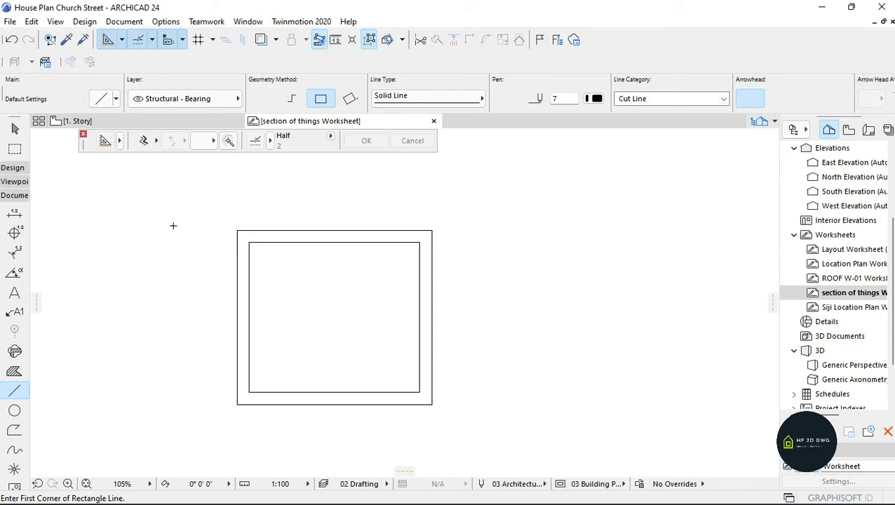
# Offset the inner rectangle 450 inward using Offset and Magic Wand to add a third
pyautogui.click(145, 142)
pyautogui.click(228, 141)
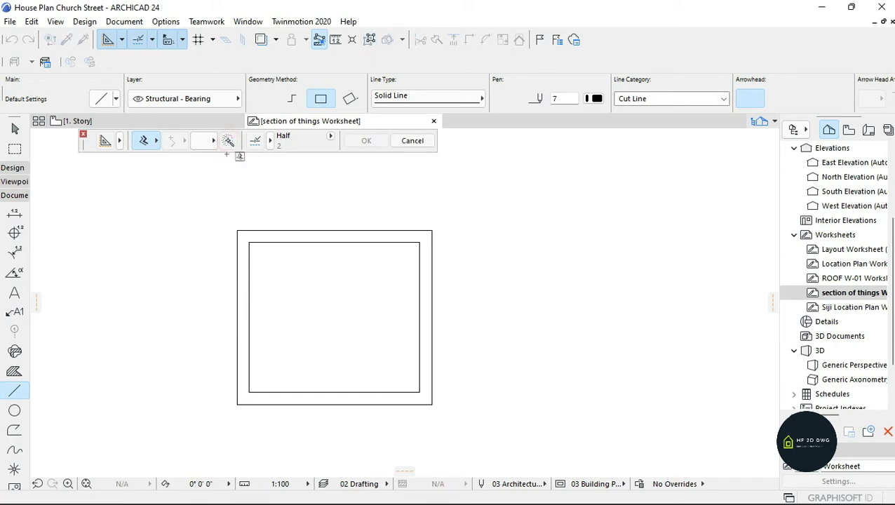
pyautogui.click(422, 230)
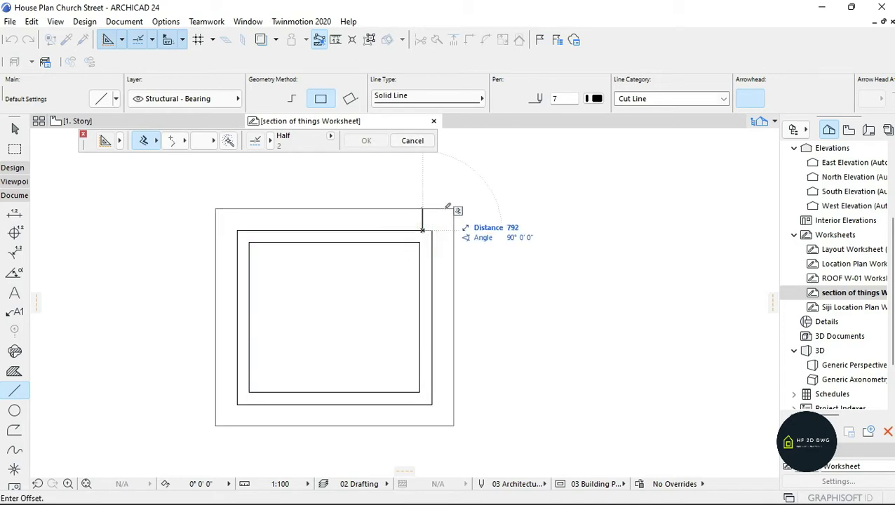
pyautogui.click(423, 242)
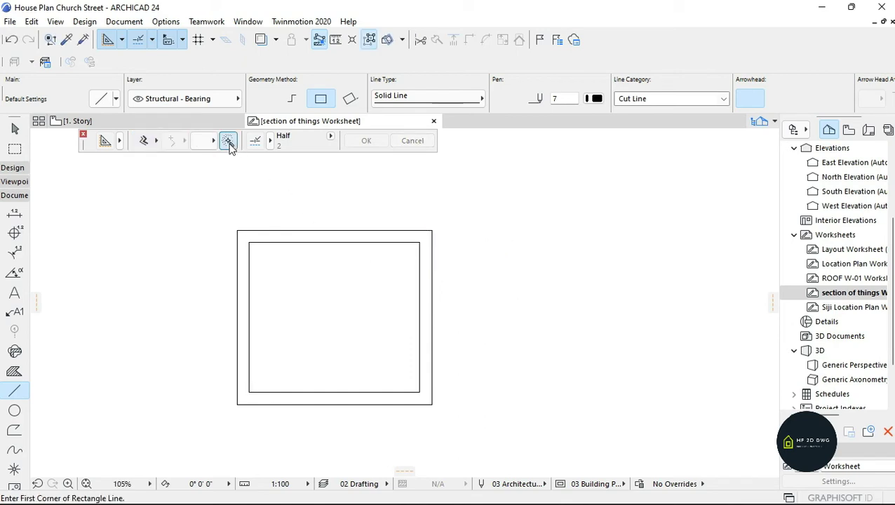
pyautogui.click(144, 142)
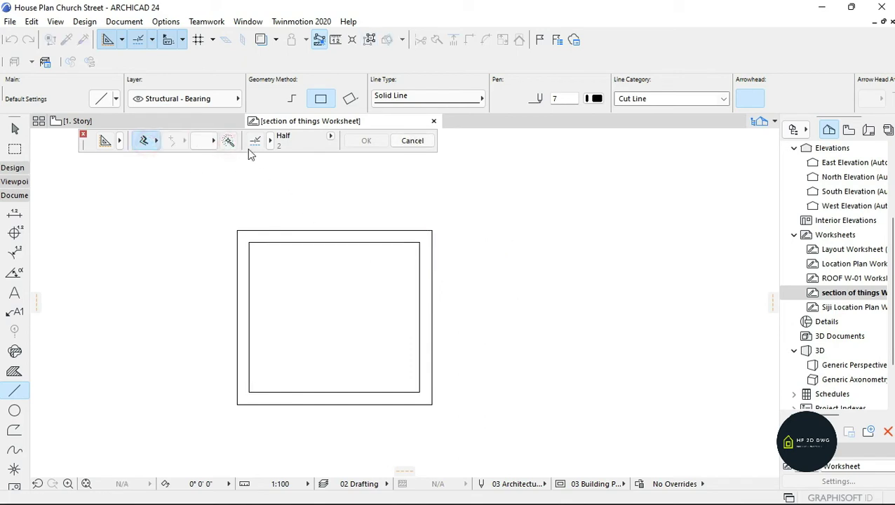
pyautogui.click(228, 140)
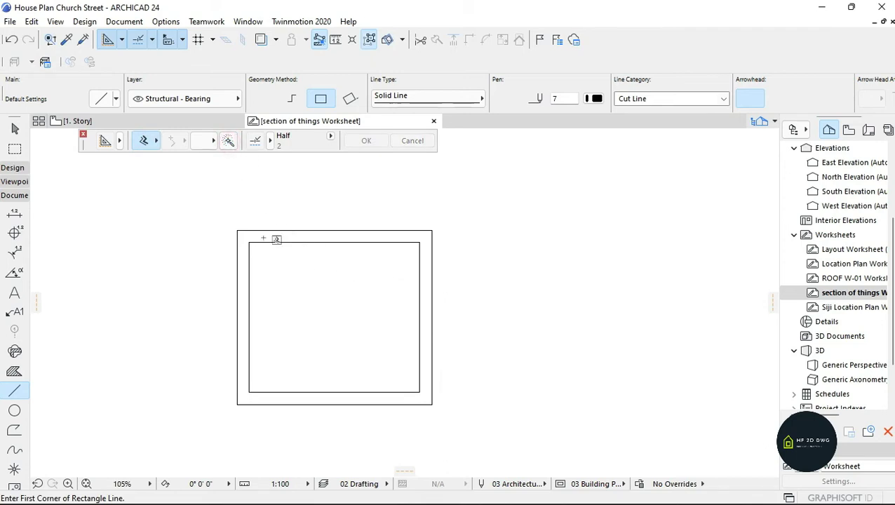
pyautogui.click(227, 141)
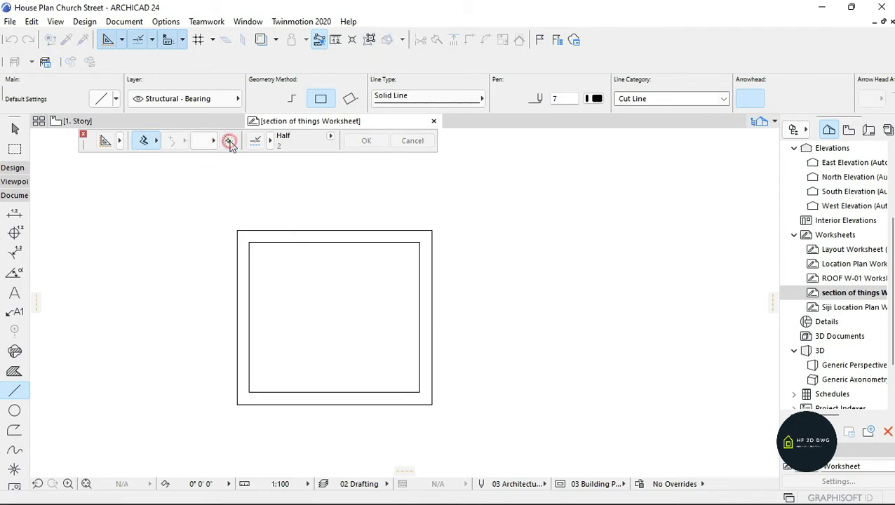
pyautogui.click(409, 322)
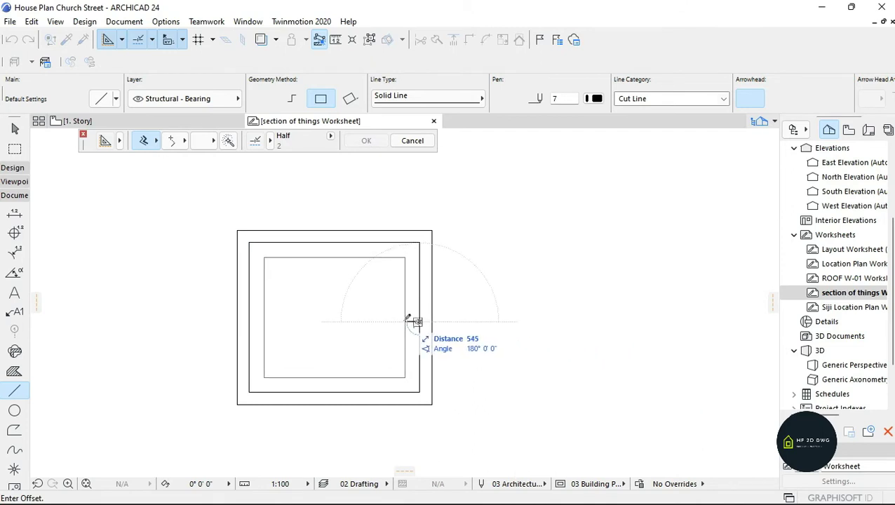
pyautogui.write('450')
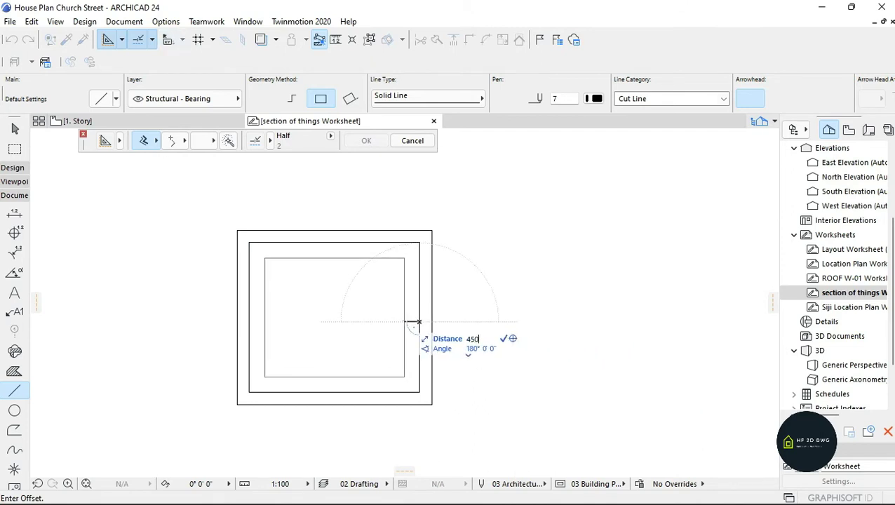
pyautogui.press('Return')
pyautogui.press('Escape')
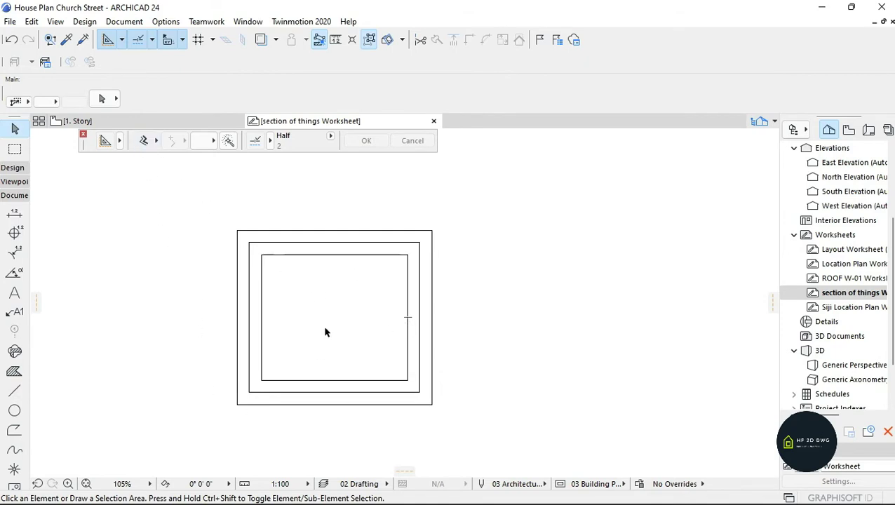
# Offset the innermost rectangle inward to add a fourth rectangle
pyautogui.click(12, 391)
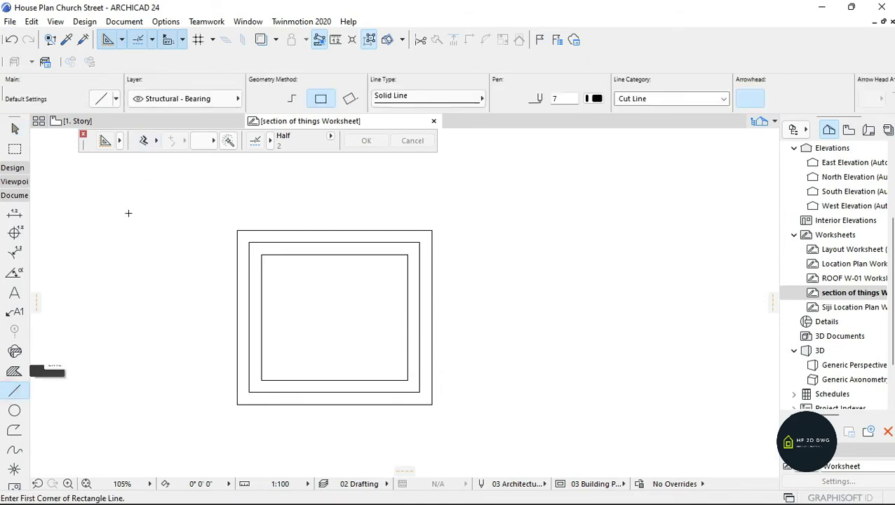
pyautogui.click(144, 141)
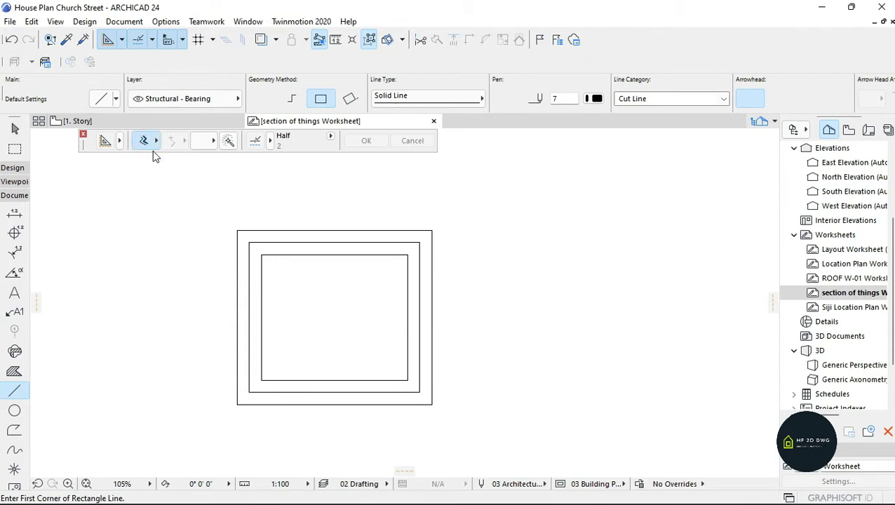
pyautogui.click(389, 340)
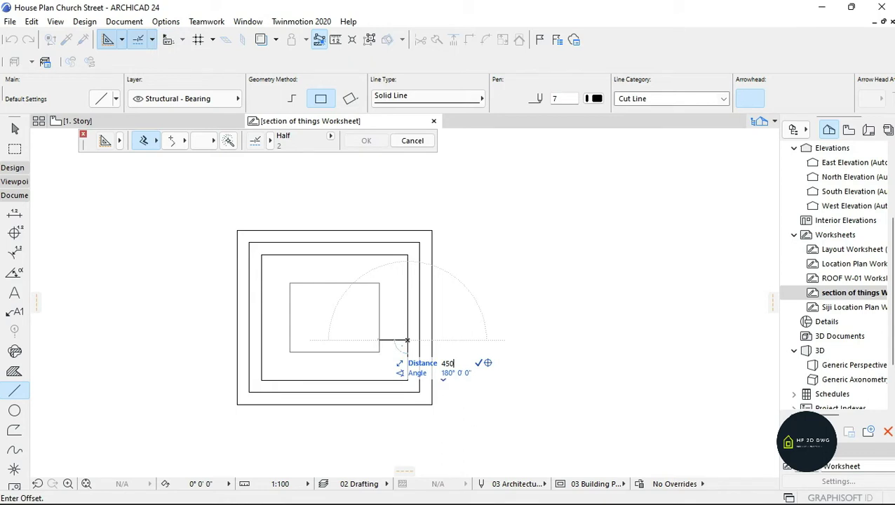
pyautogui.click(394, 341)
pyautogui.press('Escape')
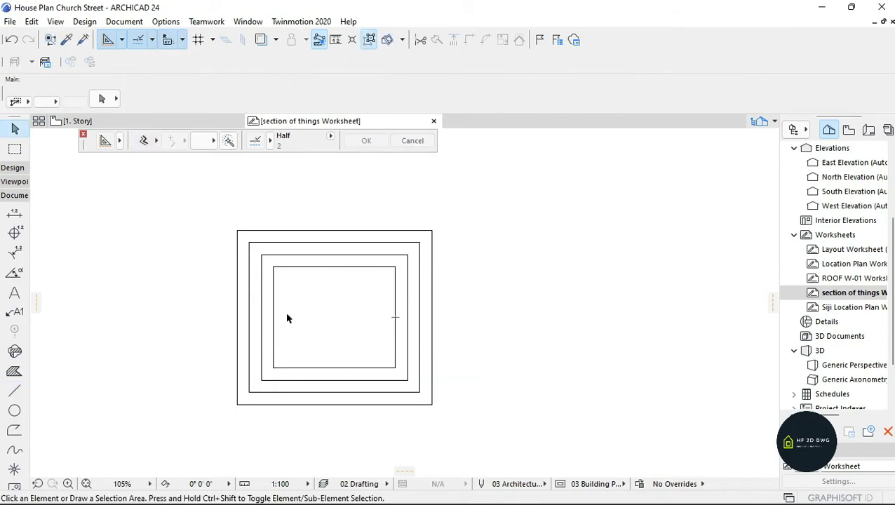
# Zoom in and out over the four nested rectangles to check them
pyautogui.scroll(-1, 400, 313)
pyautogui.scroll(2, 370, 294)
pyautogui.scroll(-5, 283, 281)
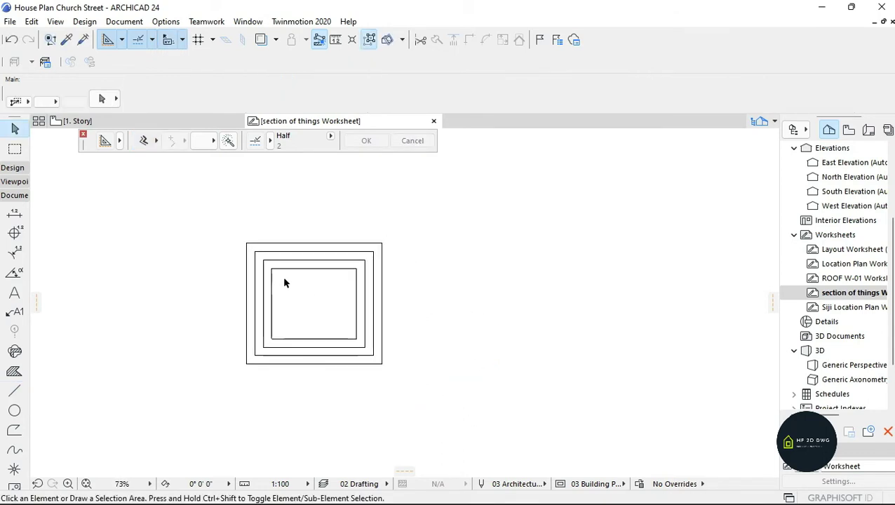
pyautogui.scroll(5, 351, 300)
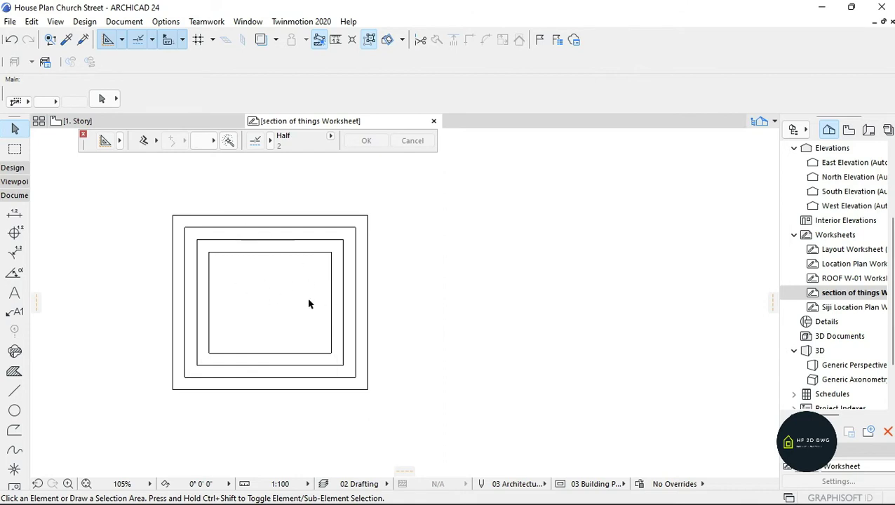
pyautogui.scroll(3, 338, 248)
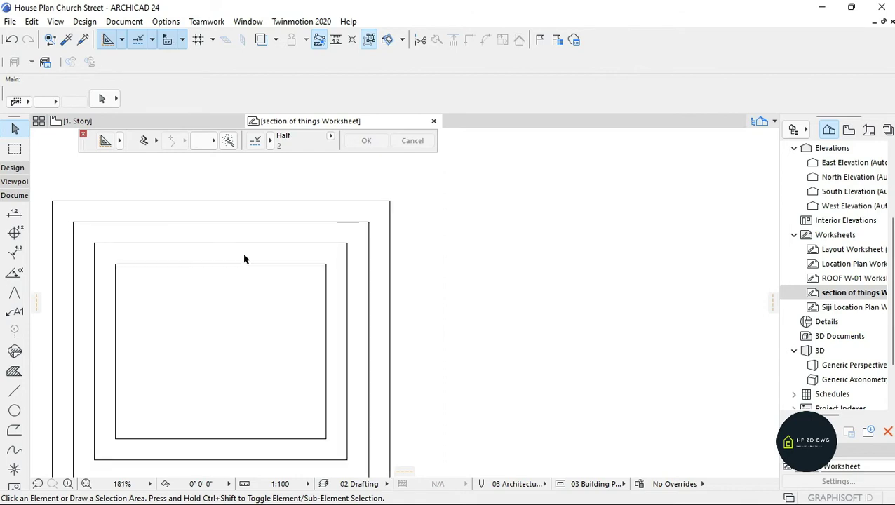
pyautogui.scroll(-6, 267, 256)
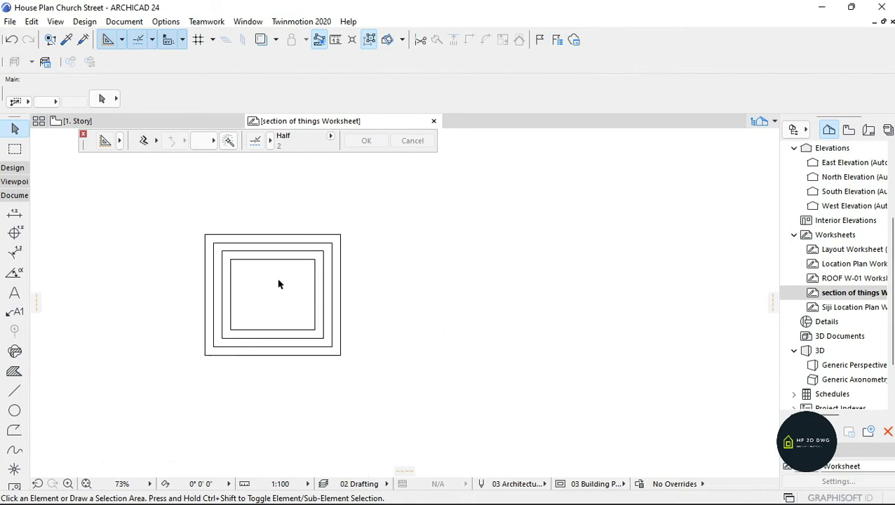
pyautogui.scroll(4, 324, 323)
pyautogui.scroll(-1, 202, 262)
pyautogui.scroll(-3, 202, 262)
pyautogui.scroll(2, 300, 309)
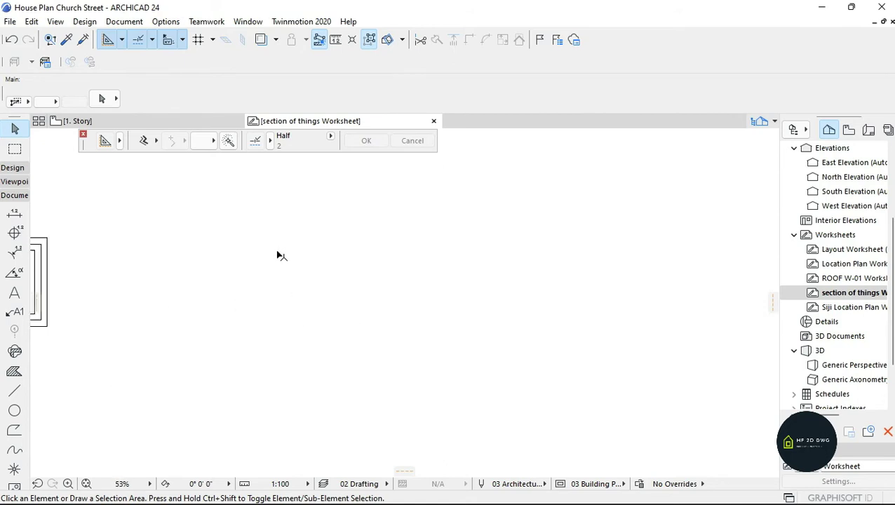
pyautogui.scroll(1, 280, 254)
pyautogui.click(12, 167)
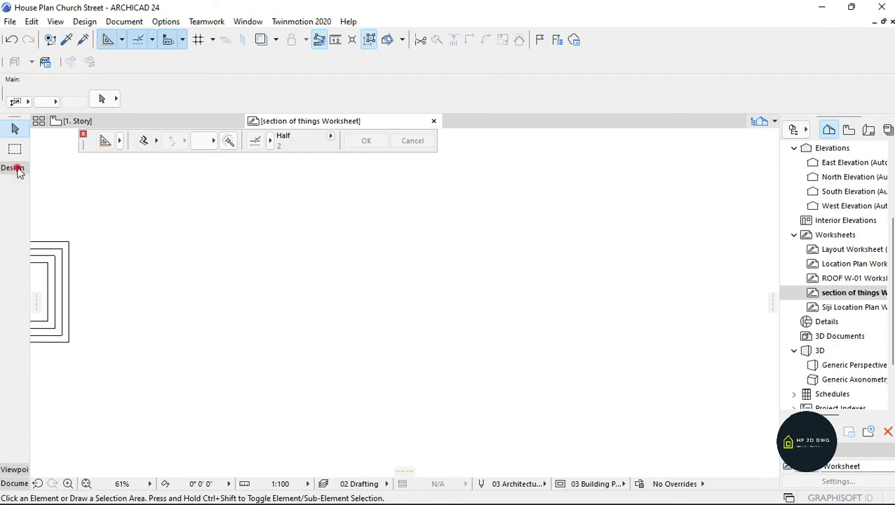
pyautogui.click(18, 171)
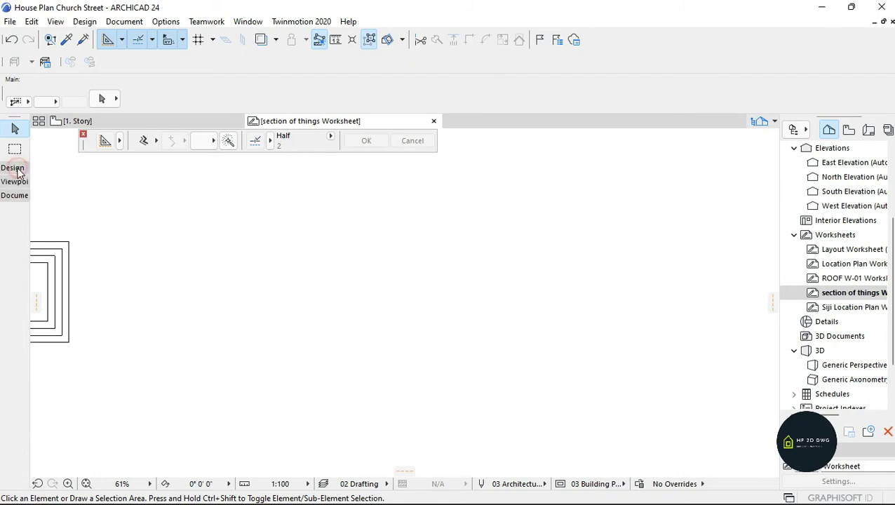
# Switch to the 0. Ground Floor plan
pyautogui.click(118, 118)
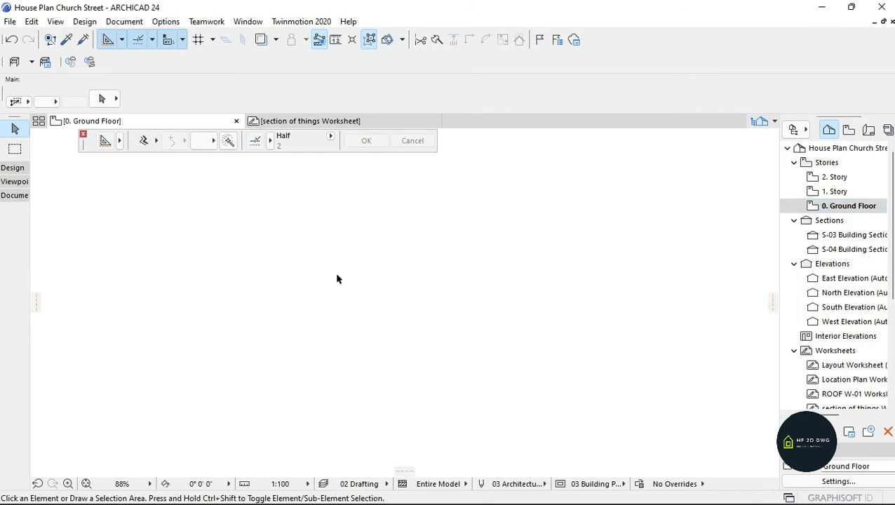
pyautogui.scroll(5, 244, 274)
pyautogui.scroll(3, 243, 289)
# Draw a closed square wall through four corners with the Wall tool
pyautogui.click(12, 168)
pyautogui.click(15, 185)
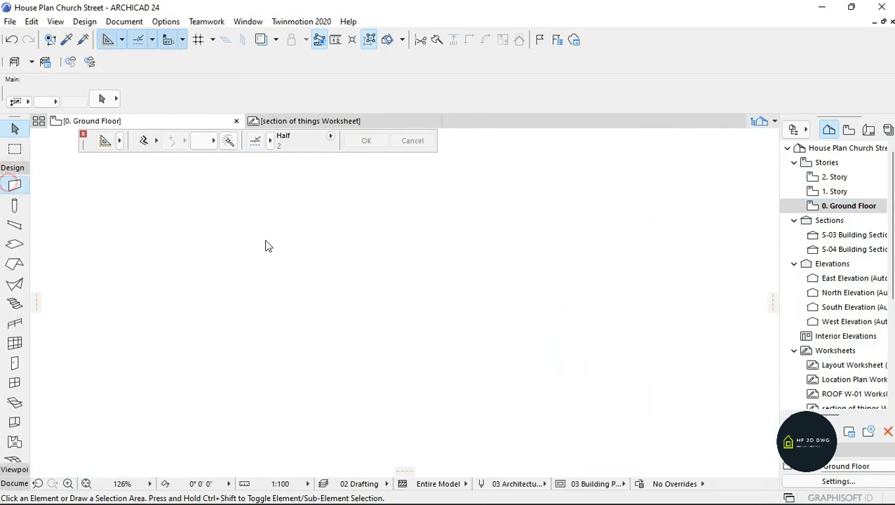
pyautogui.click(293, 224)
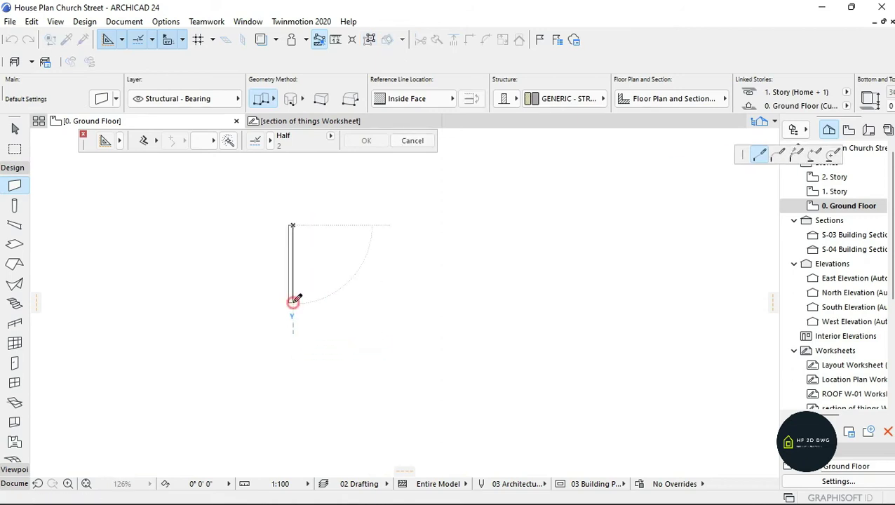
pyautogui.click(293, 303)
pyautogui.click(374, 303)
pyautogui.click(374, 224)
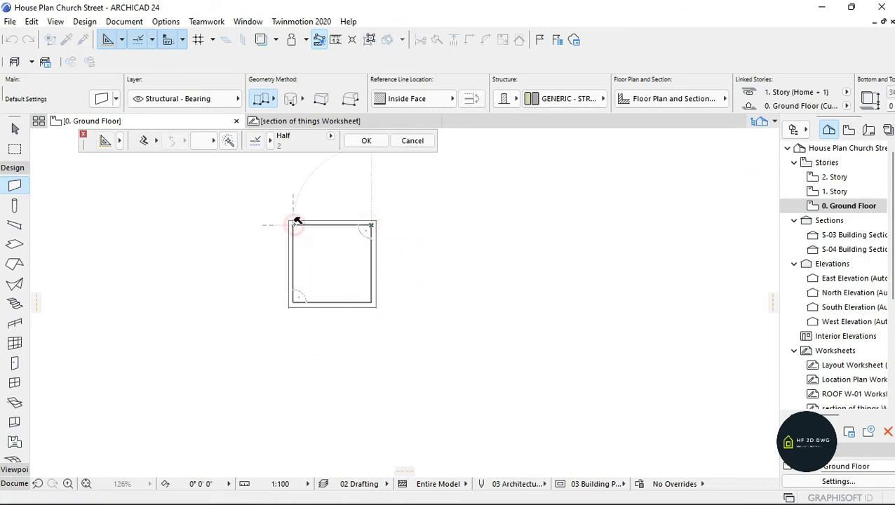
pyautogui.click(292, 225)
pyautogui.scroll(3, 325, 231)
pyautogui.press('Escape')
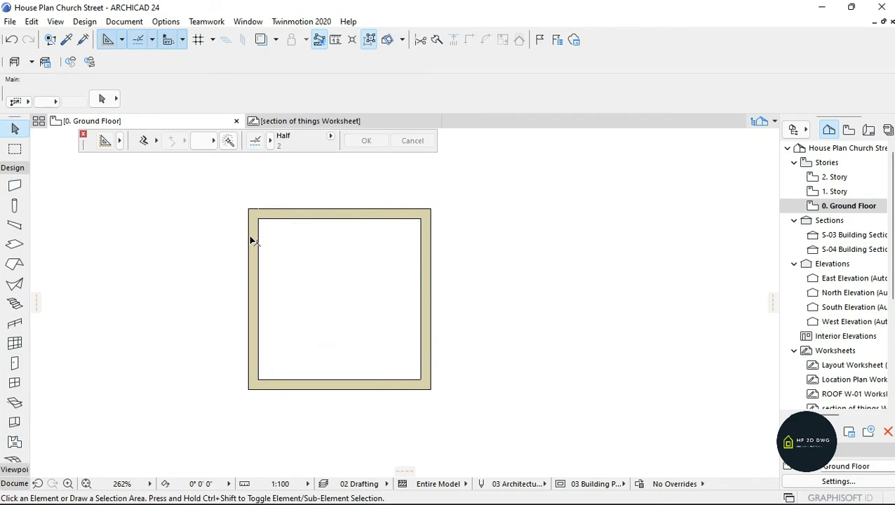
pyautogui.scroll(-3, 379, 320)
pyautogui.scroll(3, 380, 322)
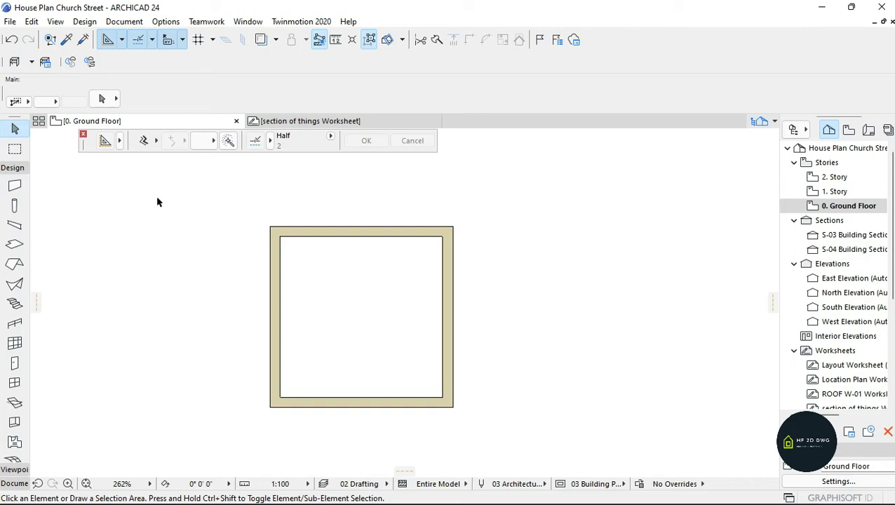
# Add a wall ring offset 400 from the room walls using Offset and Magic Wand
pyautogui.click(14, 186)
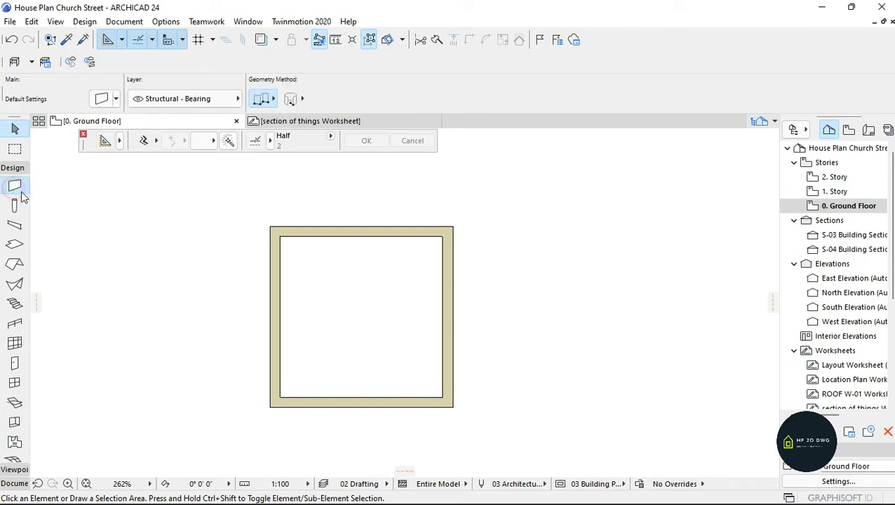
pyautogui.click(144, 141)
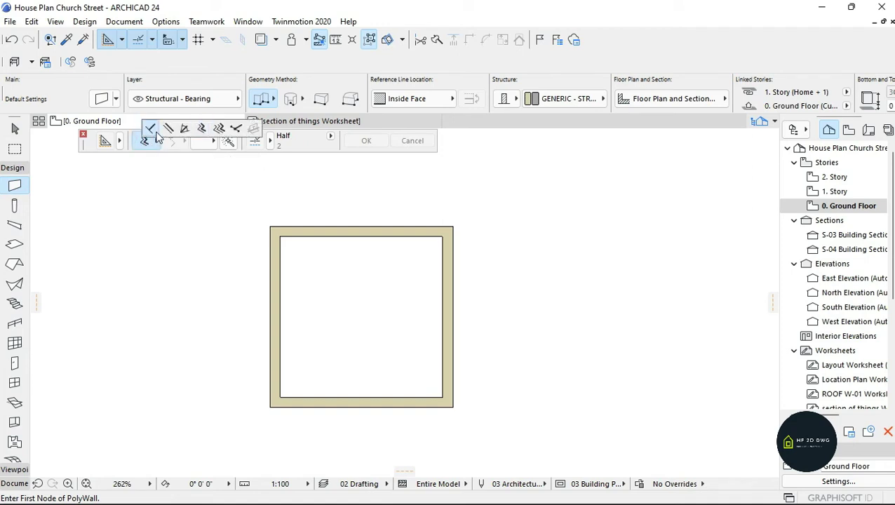
pyautogui.click(203, 129)
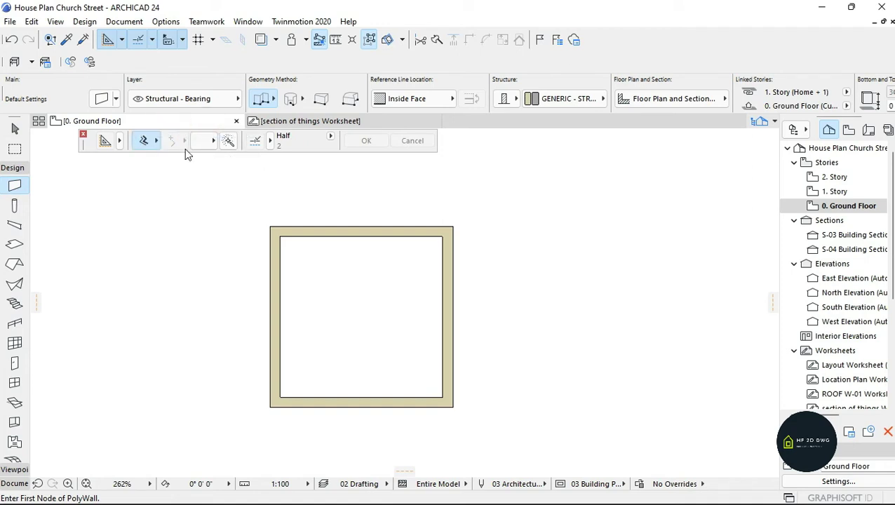
pyautogui.click(229, 142)
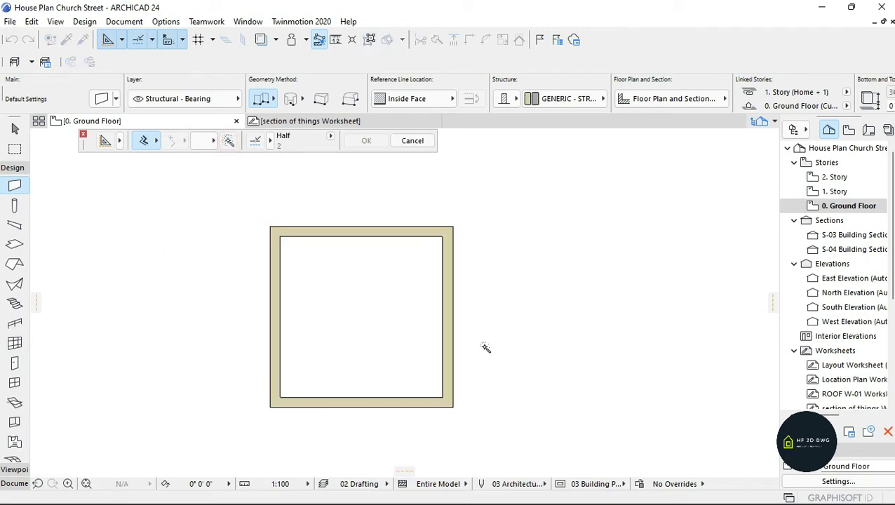
pyautogui.click(427, 348)
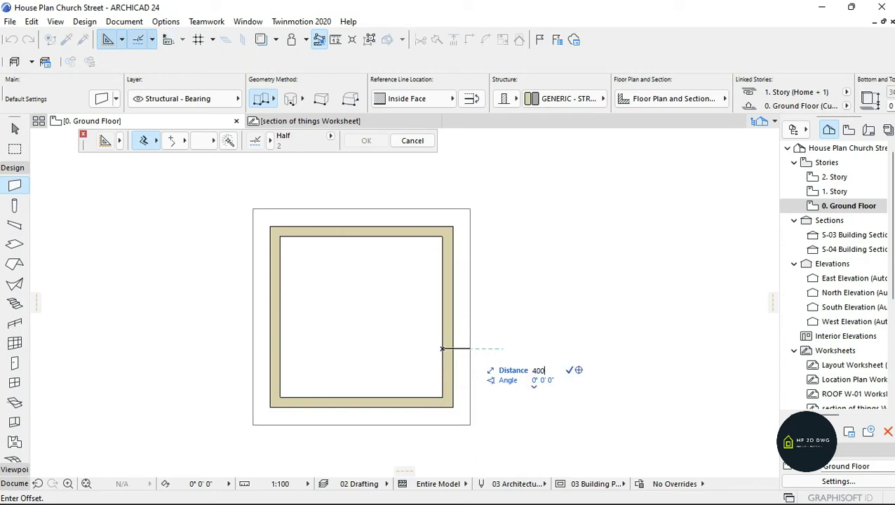
pyautogui.click(471, 349)
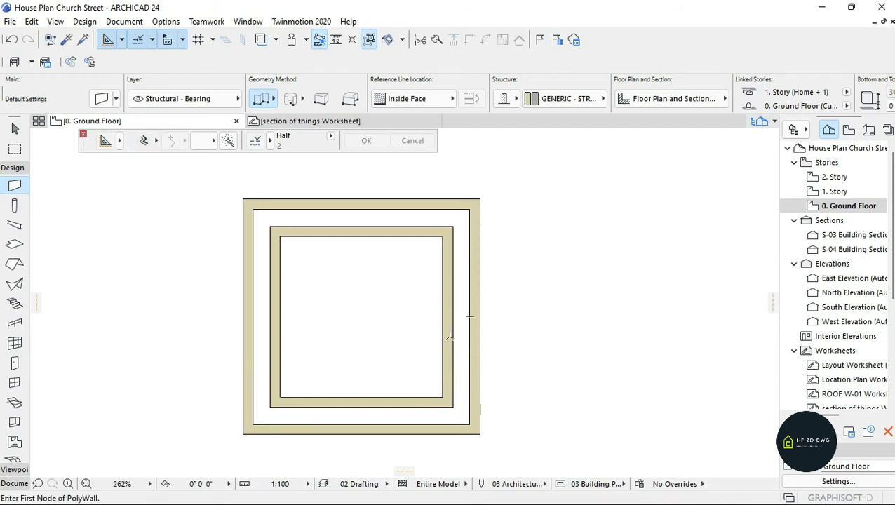
pyautogui.press('Escape')
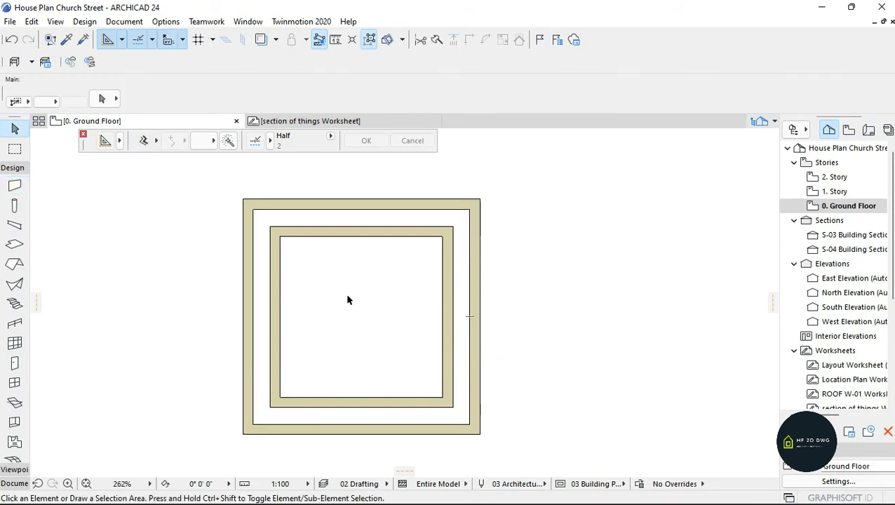
# Add a second wall ring offset 350 inside the room boundary
pyautogui.click(14, 185)
pyautogui.click(144, 141)
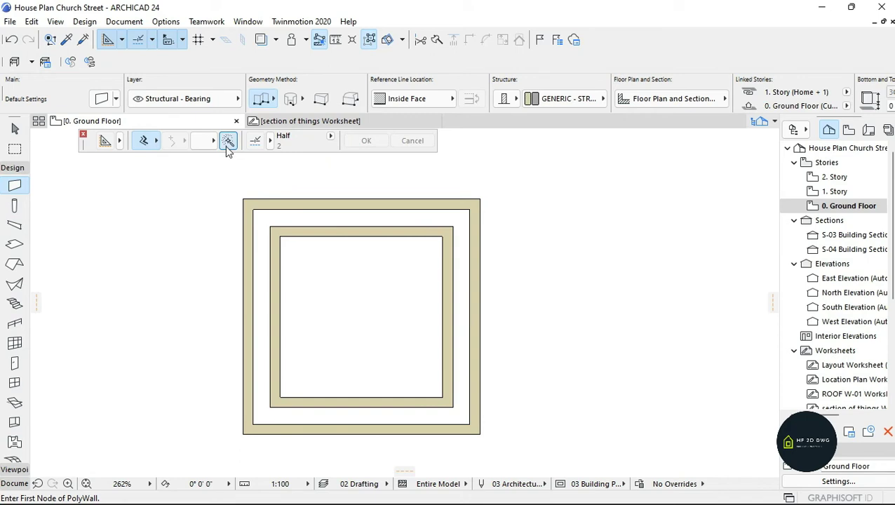
pyautogui.click(429, 330)
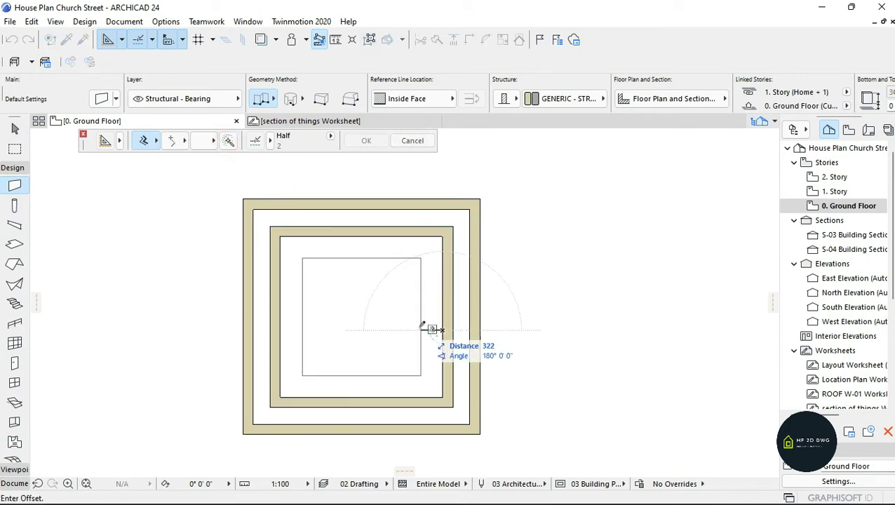
pyautogui.write('350')
pyautogui.press('Return')
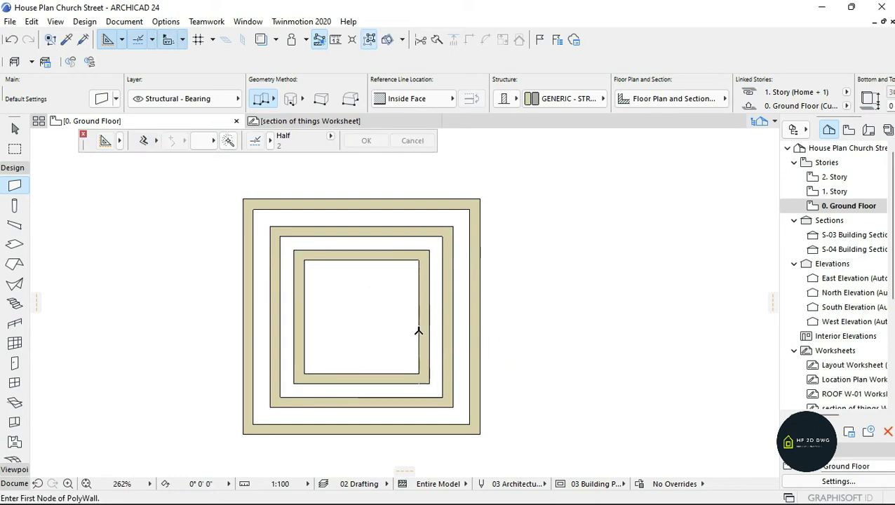
pyautogui.press('Escape')
pyautogui.scroll(-2, 420, 330)
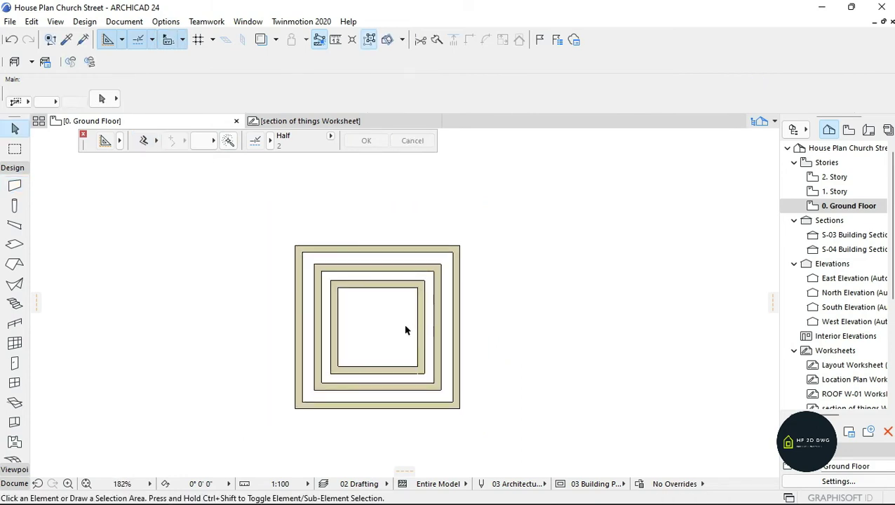
pyautogui.scroll(3, 374, 317)
pyautogui.scroll(-3, 384, 316)
pyautogui.scroll(1, 384, 339)
pyautogui.scroll(-5, 167, 300)
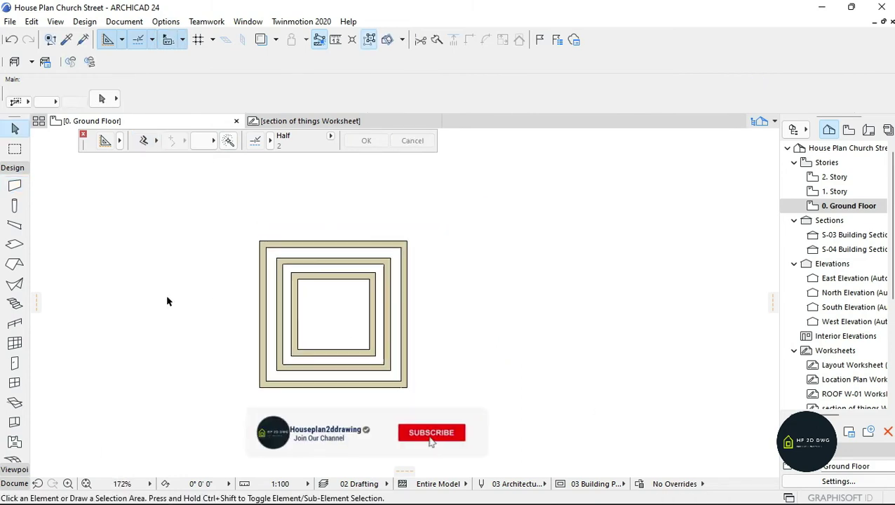
# Switch to the section of things Worksheet and select the Line tool
pyautogui.click(294, 122)
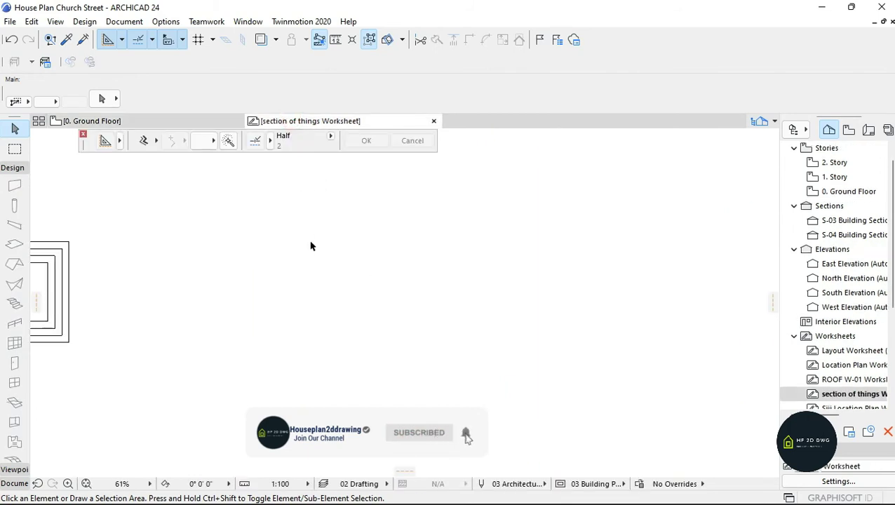
pyautogui.click(13, 484)
pyautogui.click(14, 391)
# Draw an irregular eight-sided closed polyline, closing it at the start point
pyautogui.click(205, 315)
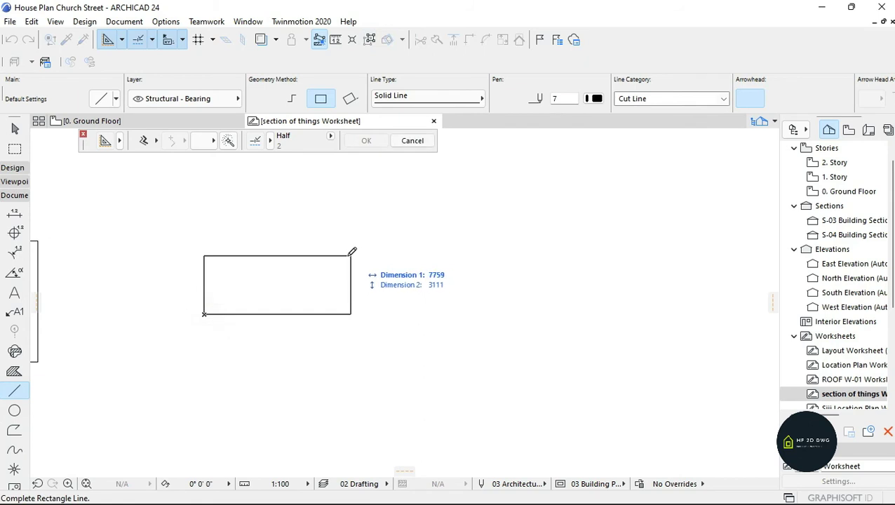
pyautogui.click(292, 98)
pyautogui.click(322, 227)
pyautogui.click(460, 291)
pyautogui.click(497, 210)
pyautogui.click(350, 165)
pyautogui.click(338, 190)
pyautogui.click(210, 190)
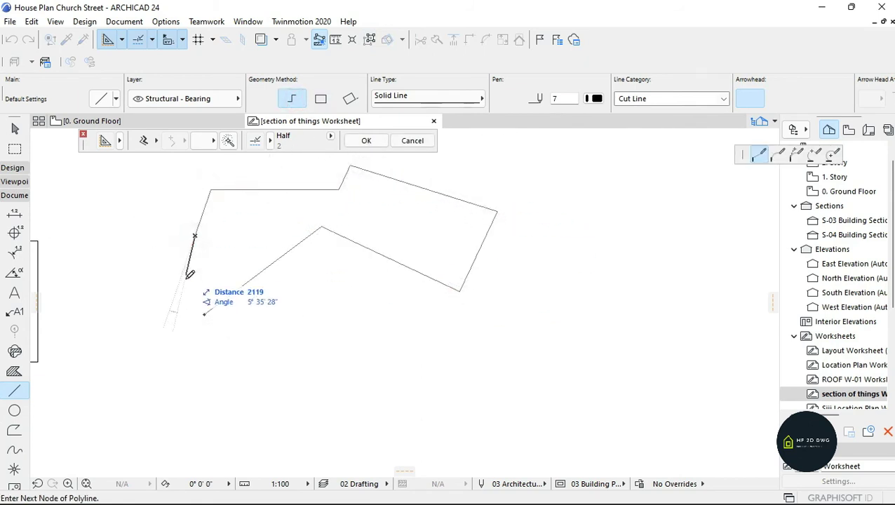
pyautogui.click(197, 238)
pyautogui.click(205, 314)
pyautogui.scroll(-3, 420, 298)
pyautogui.scroll(3, 421, 299)
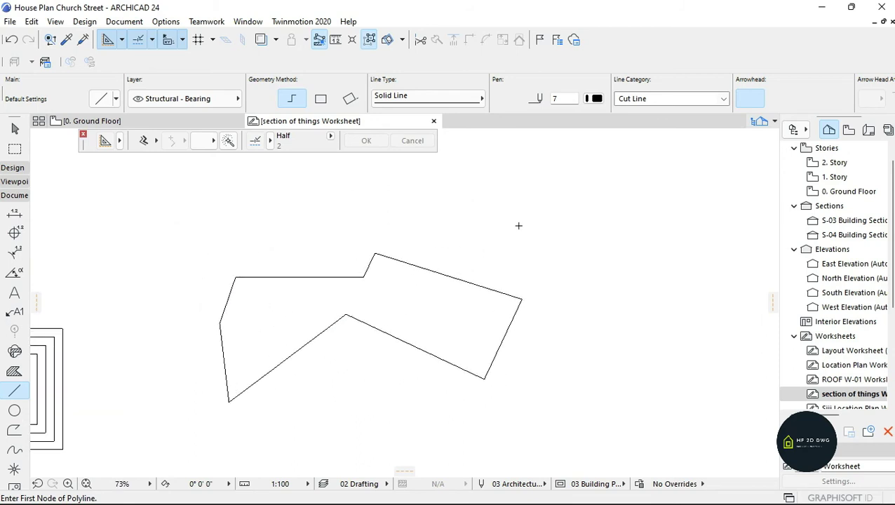
pyautogui.scroll(2, 368, 338)
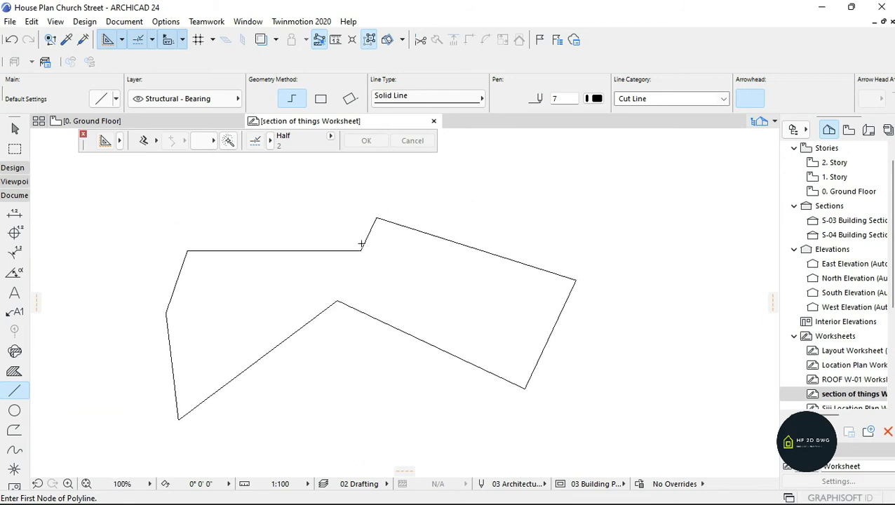
pyautogui.press('Escape')
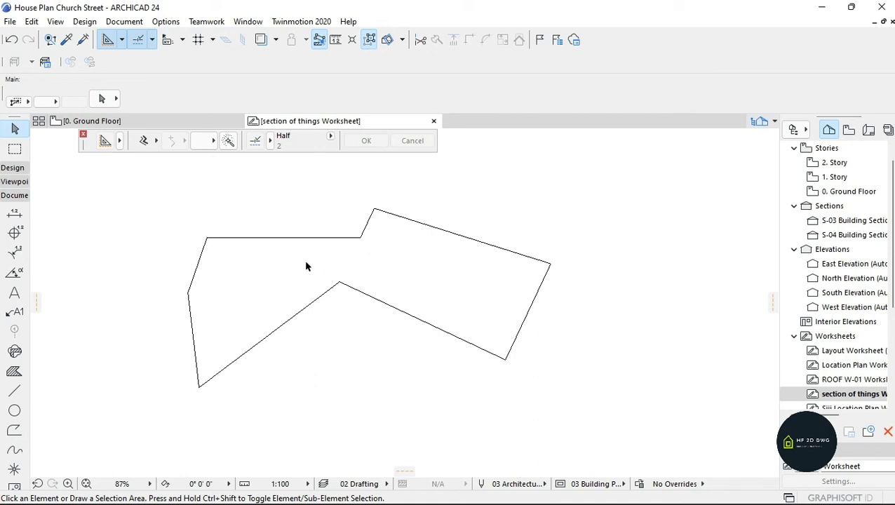
# Set the Line tool to Polyline mode with Magic Wand, and place the first offset copy of the polygon
pyautogui.click(14, 391)
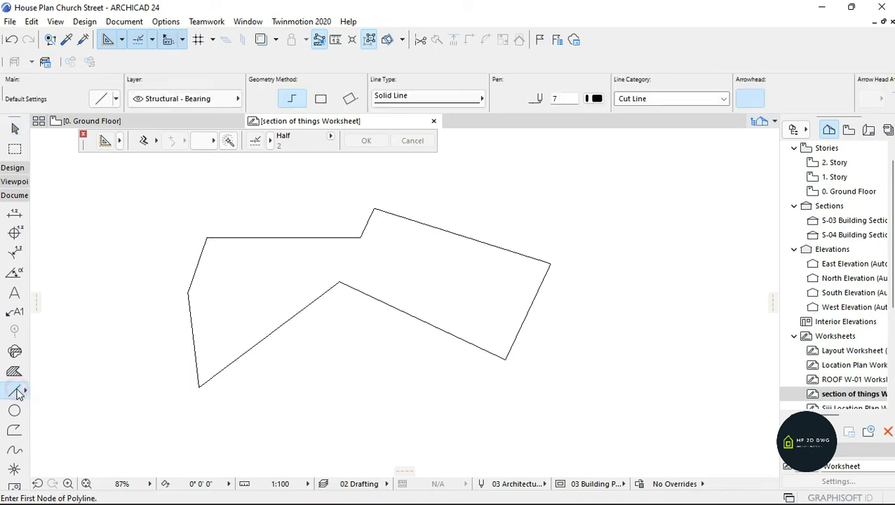
pyautogui.click(143, 140)
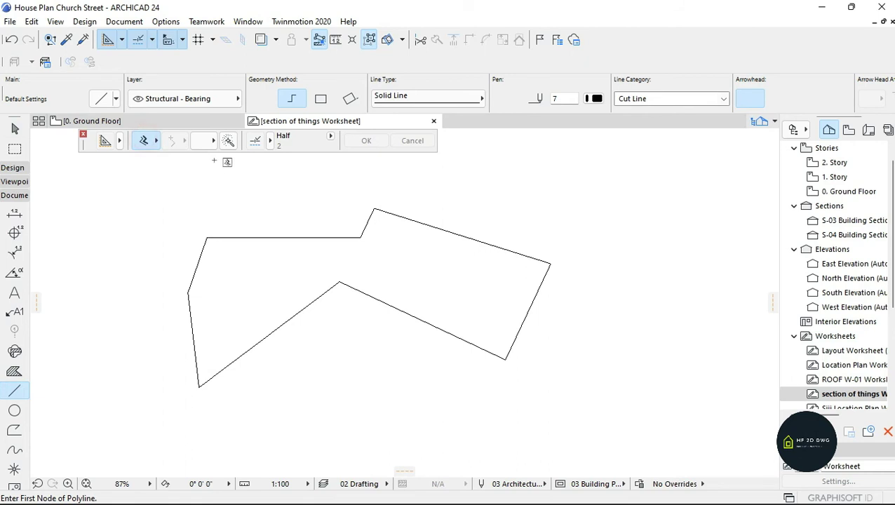
pyautogui.click(227, 142)
pyautogui.click(530, 270)
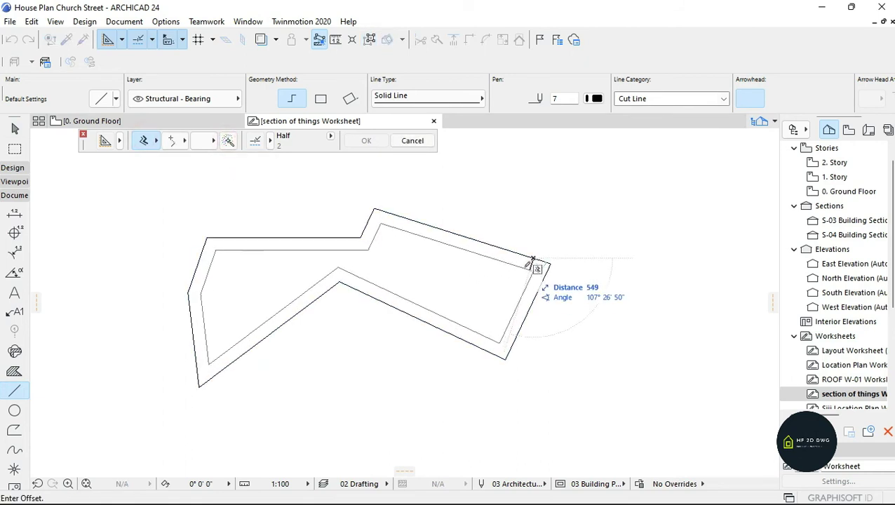
pyautogui.click(531, 261)
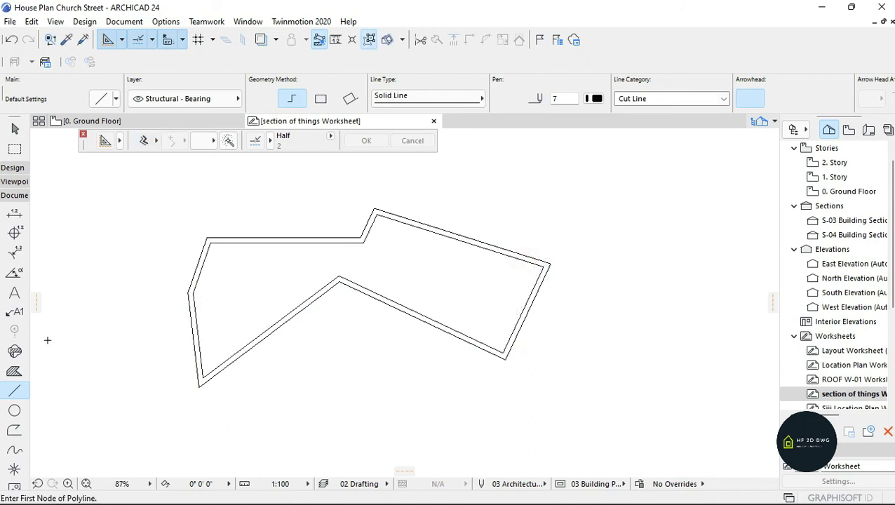
# Add a second offset copy of the polygon outline at a 300 offset
pyautogui.click(144, 140)
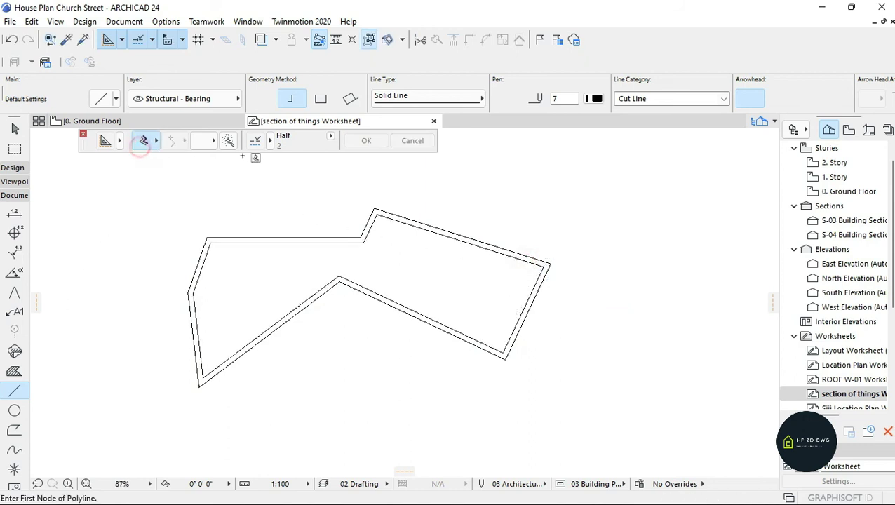
pyautogui.scroll(1, 454, 240)
pyautogui.click(455, 240)
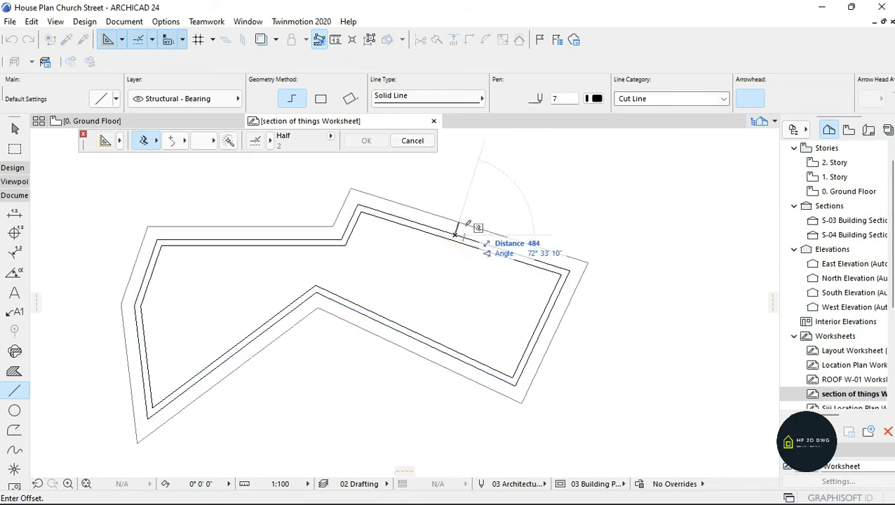
pyautogui.write('300')
pyautogui.press('Return')
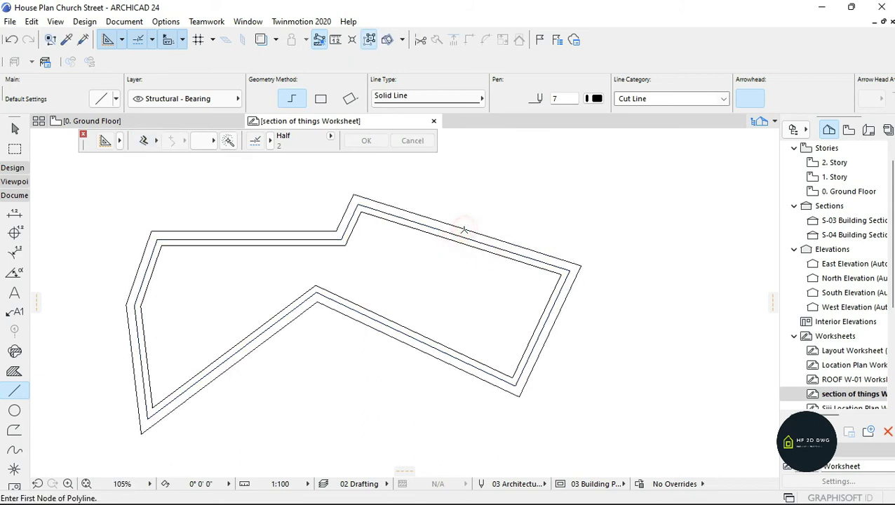
# Place a third offset outline outside the outermost copy and finish drawing
pyautogui.click(145, 140)
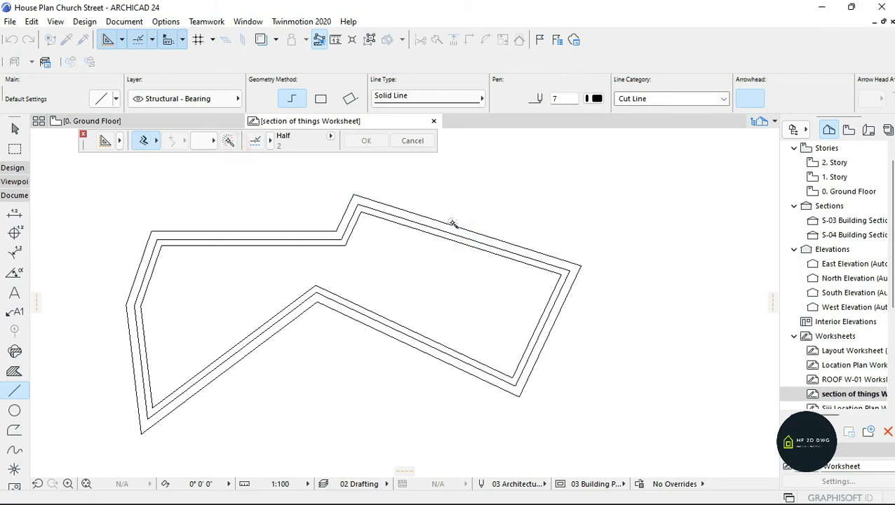
pyautogui.click(508, 244)
pyautogui.click(513, 236)
pyautogui.scroll(-3, 396, 341)
pyautogui.scroll(2, 403, 365)
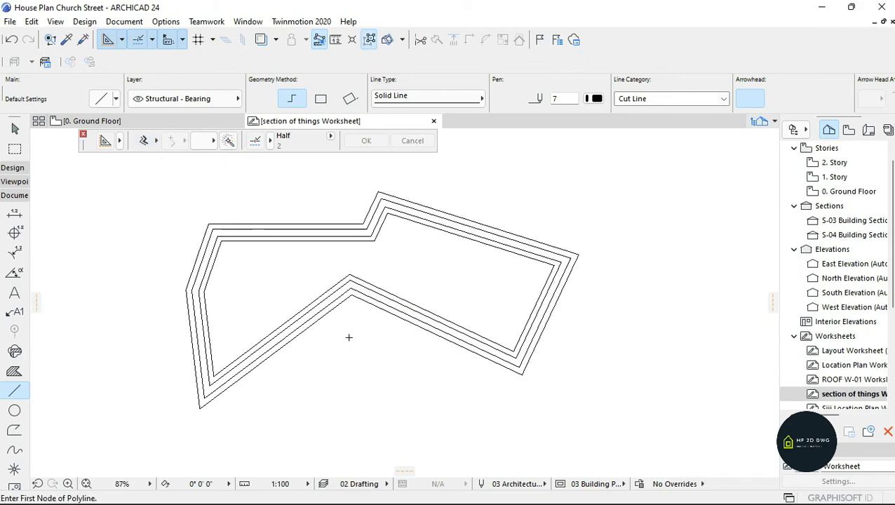
pyautogui.press('Escape')
pyautogui.scroll(-2, 361, 341)
pyautogui.scroll(2, 384, 281)
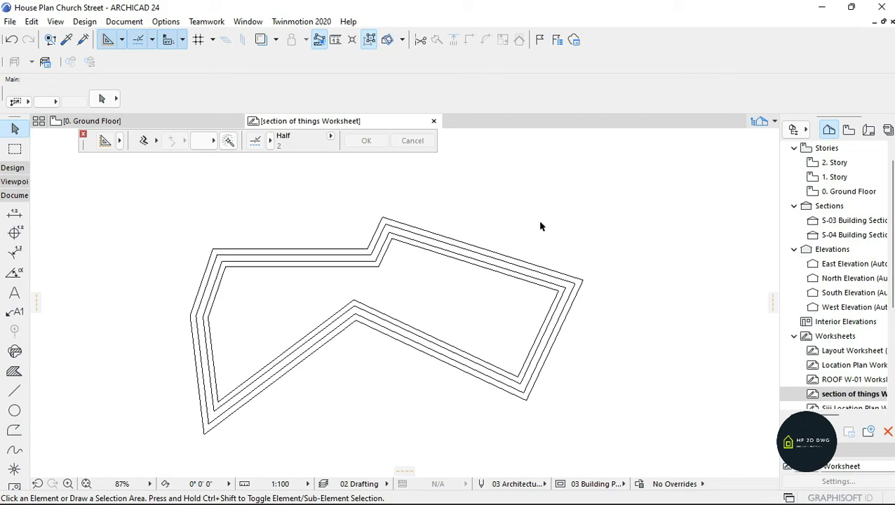
pyautogui.scroll(-3, 456, 230)
pyautogui.scroll(2, 480, 223)
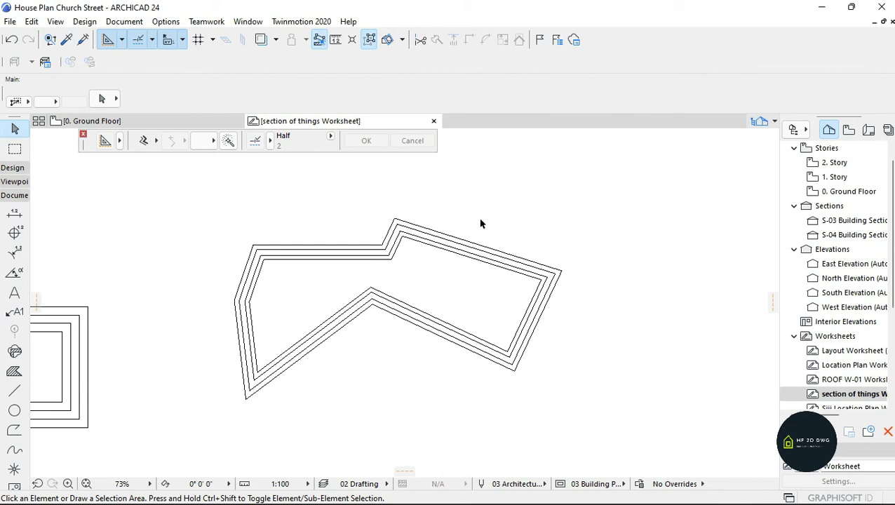